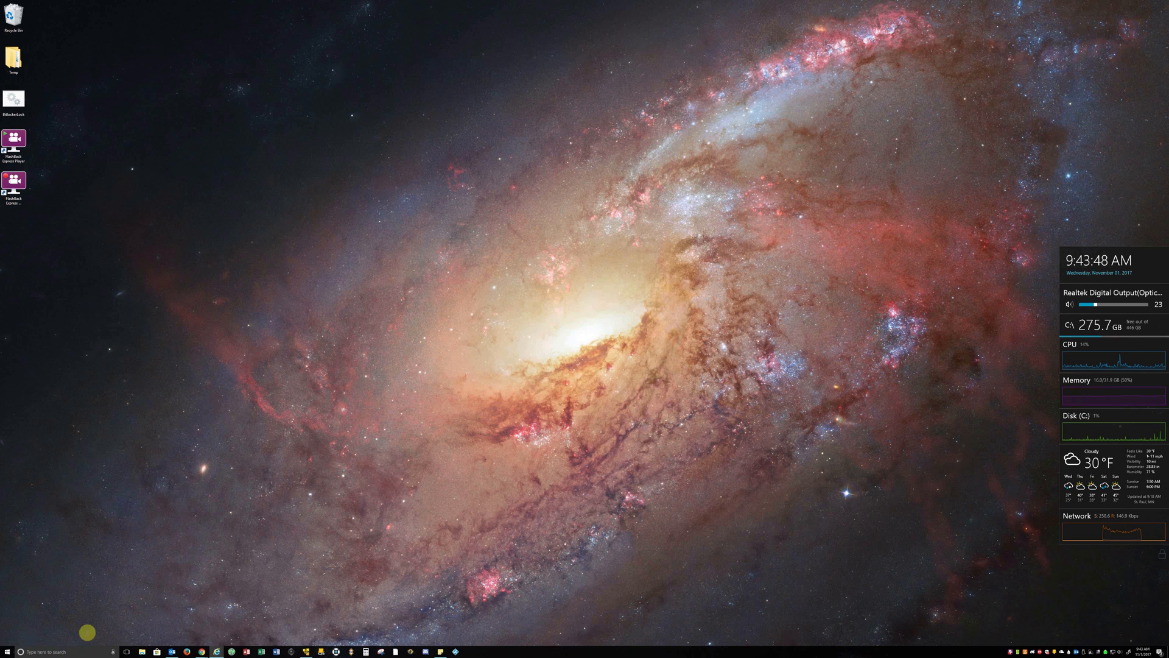
- Search the system for 'workgroup' from the taskbar search box
click(71, 652)
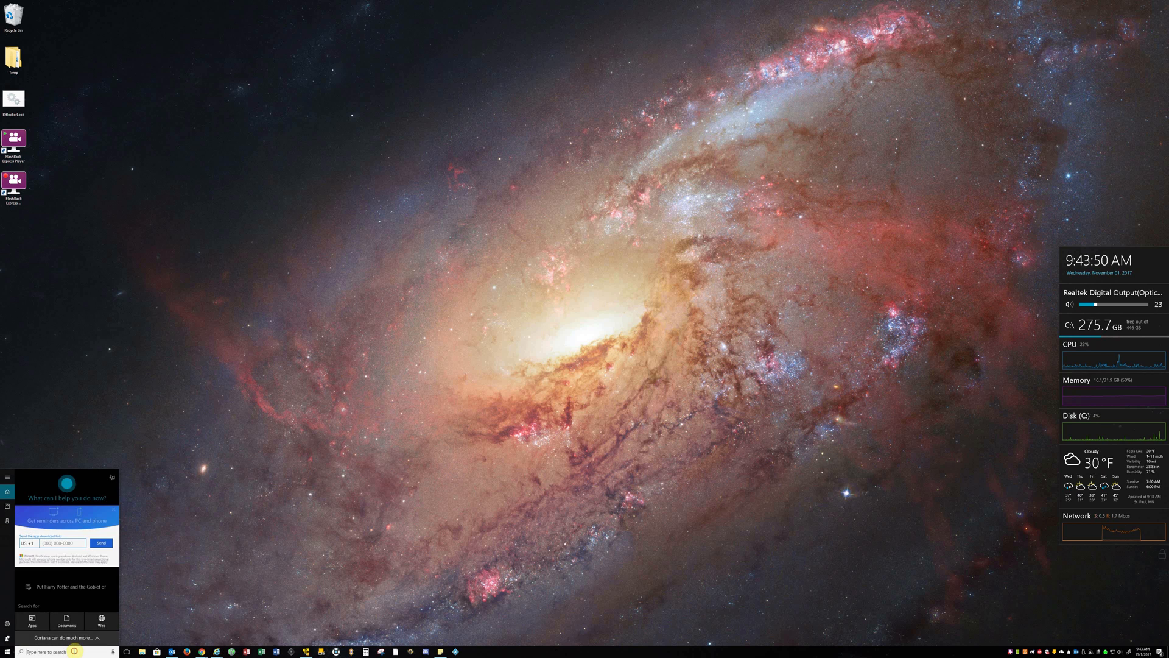
text(workgrou)
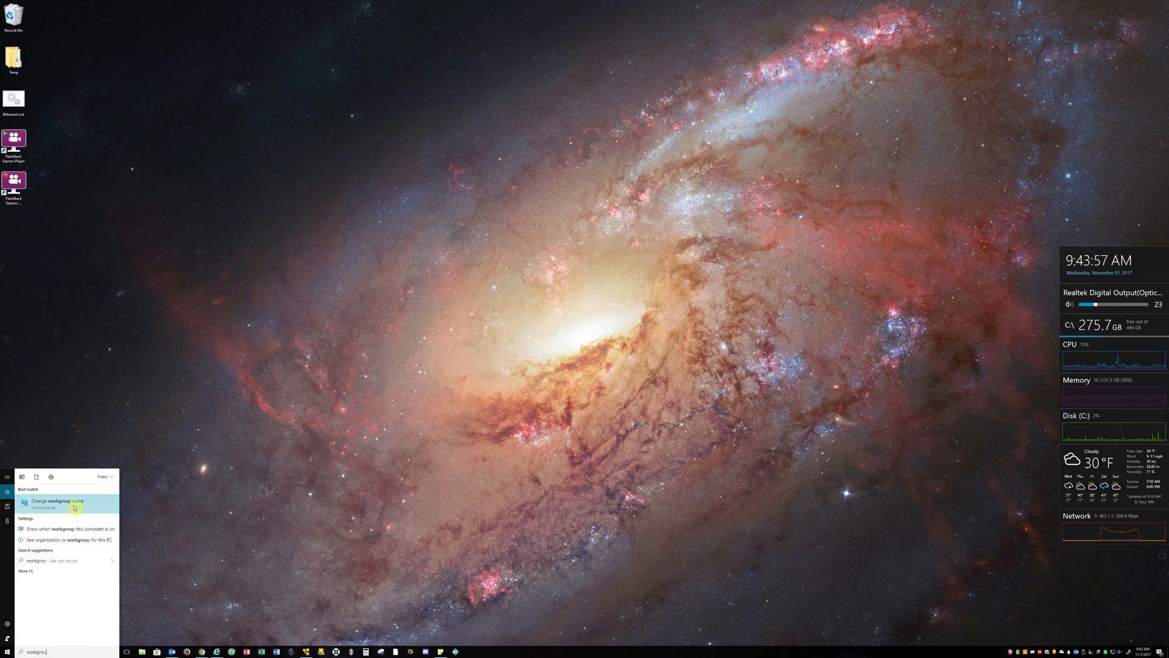
- Review the full computer name and workgroup WORKGROUP in System Properties, centred on screen
click(74, 506)
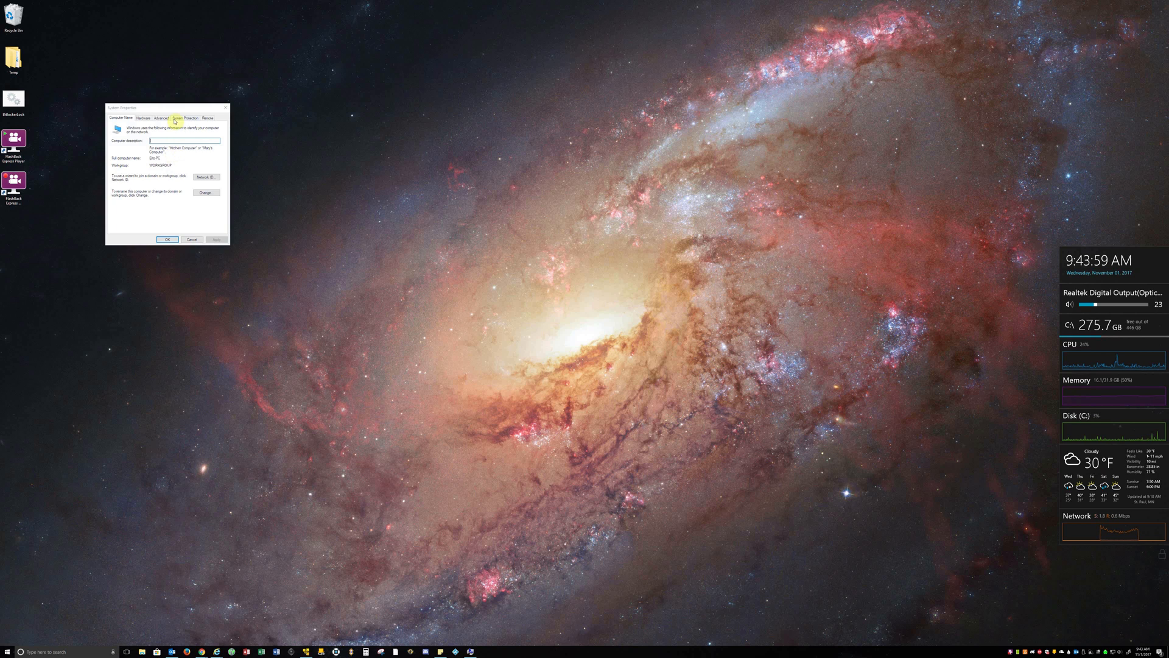
drag(170, 109, 376, 248)
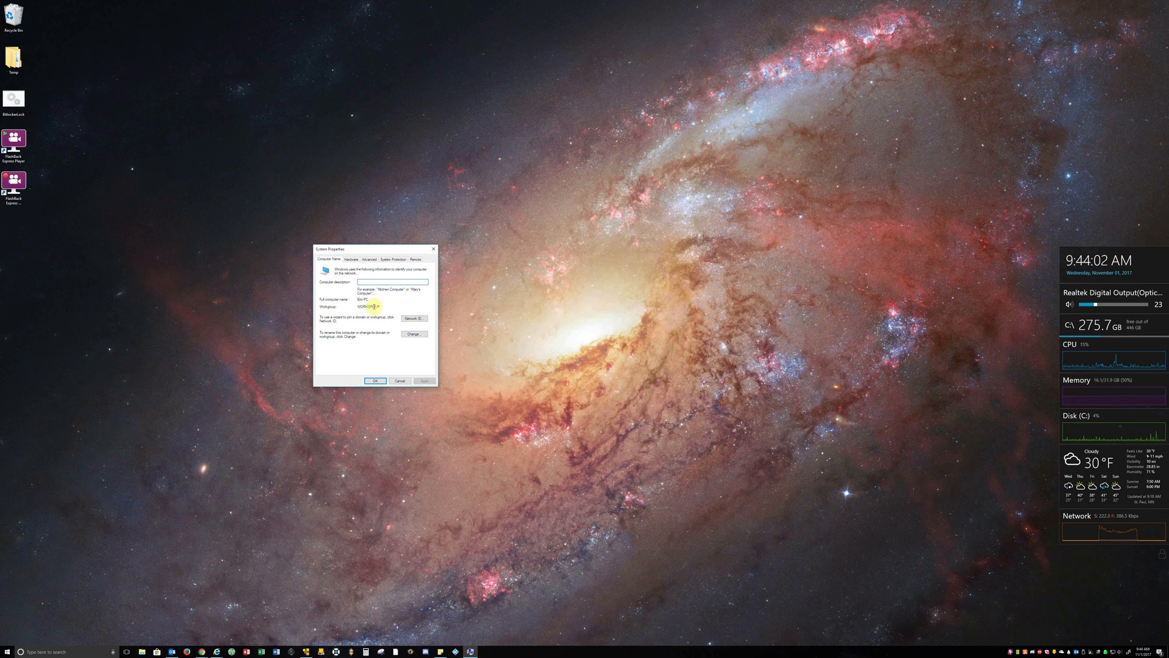
drag(383, 306, 358, 307)
click(369, 301)
drag(368, 300, 360, 302)
click(422, 336)
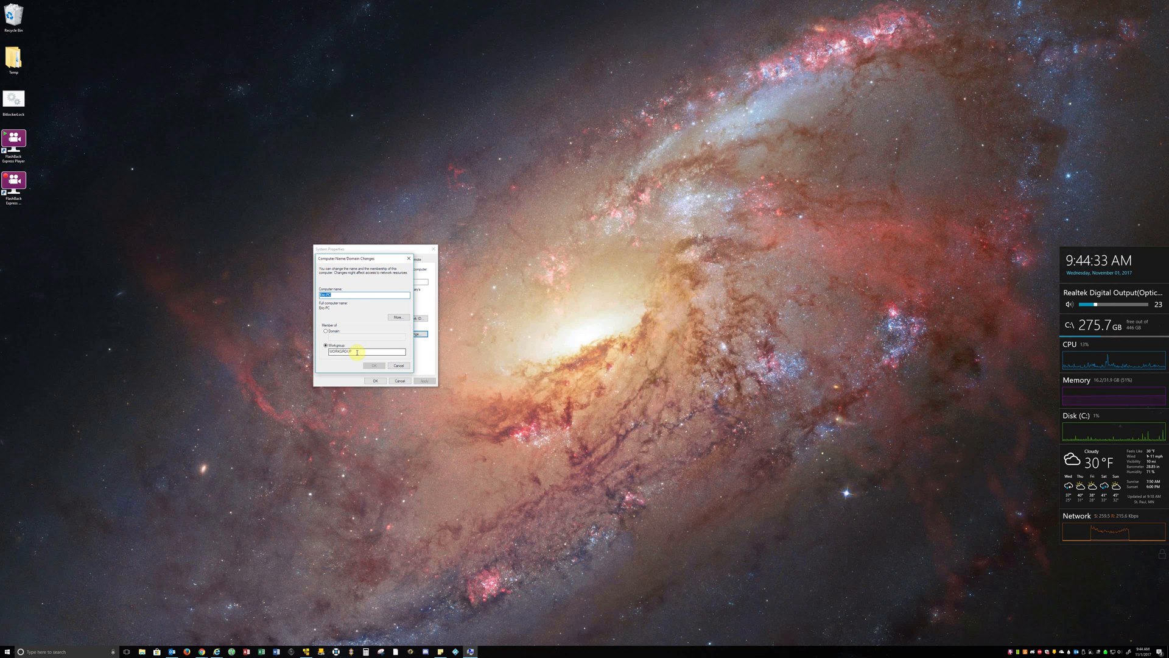
click(348, 352)
click(399, 366)
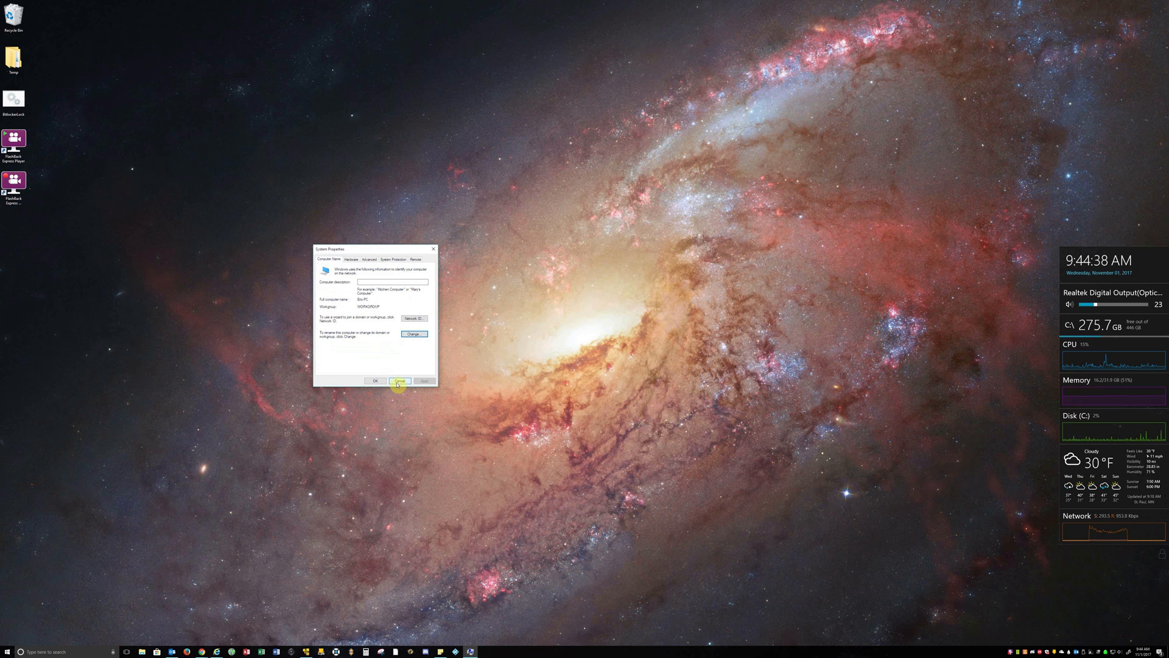
- Cancel out of System Properties and bring up File Explorer
click(400, 381)
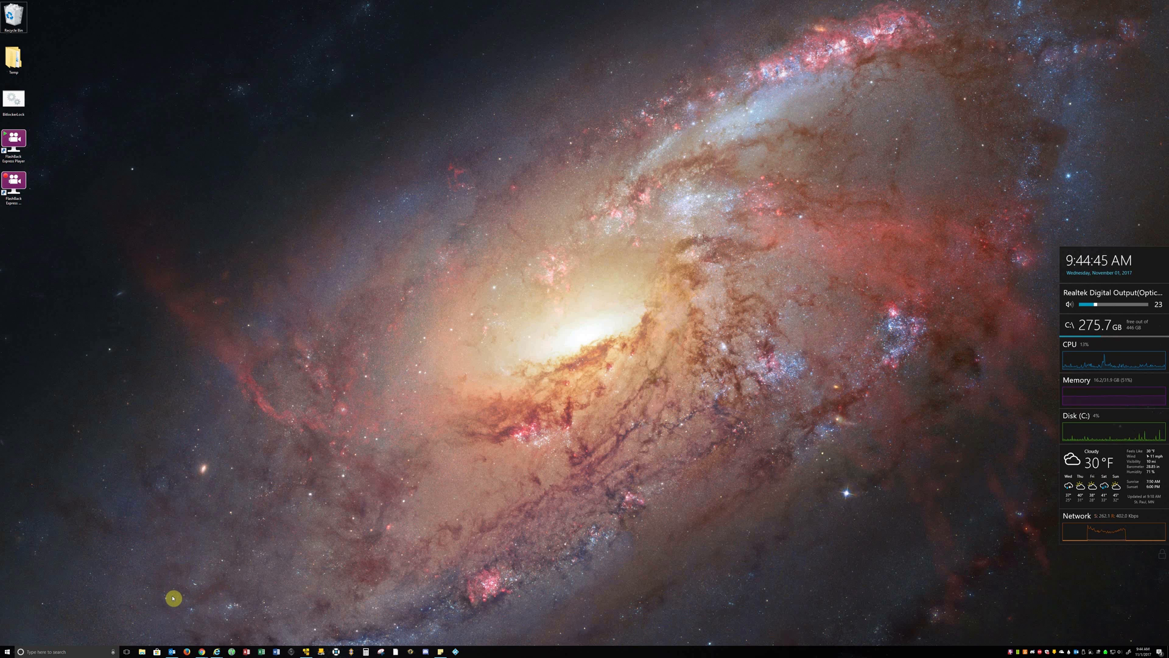
click(143, 653)
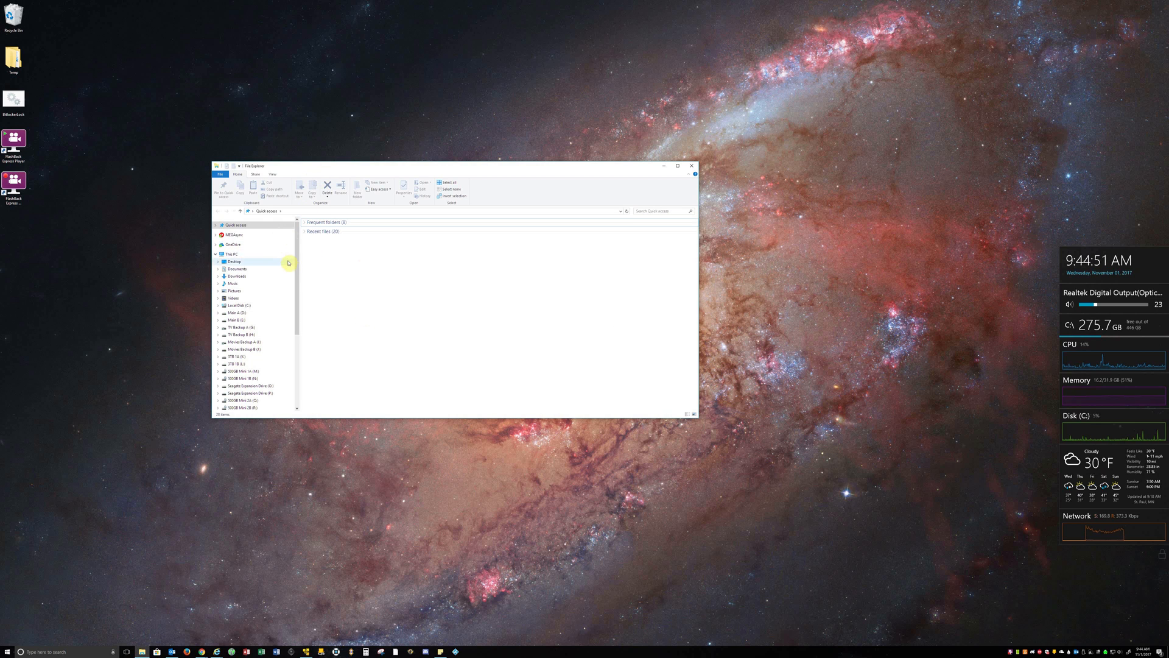
mouse_move(242, 305)
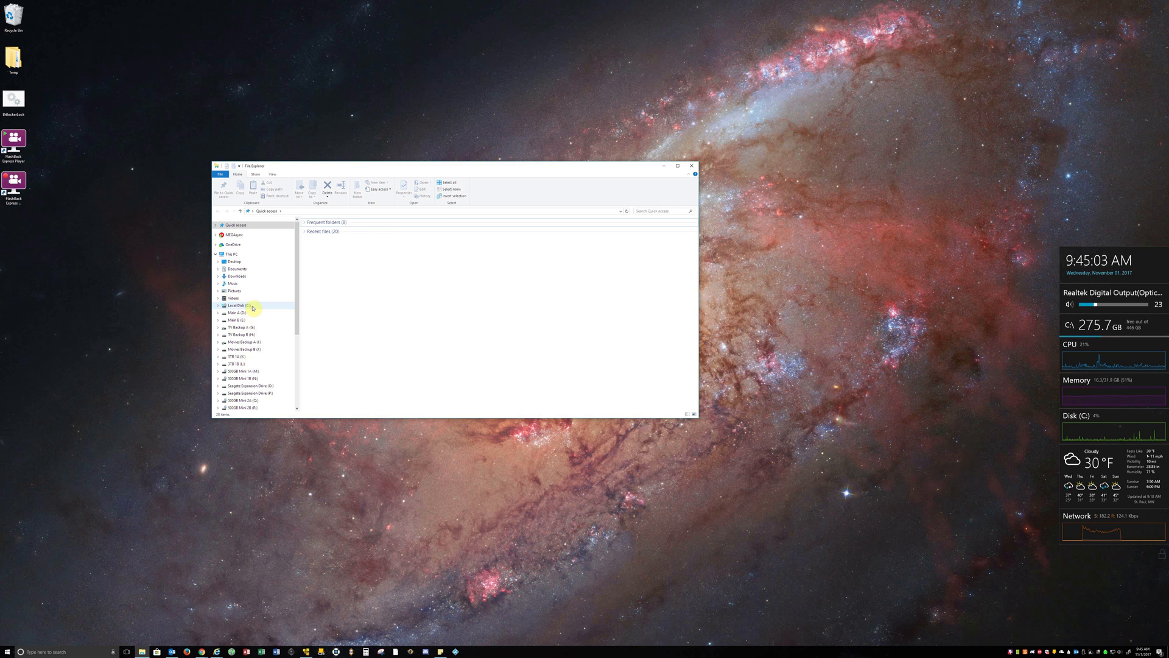
- Create a new folder named SHARED on Local Disk (C:)
click(253, 307)
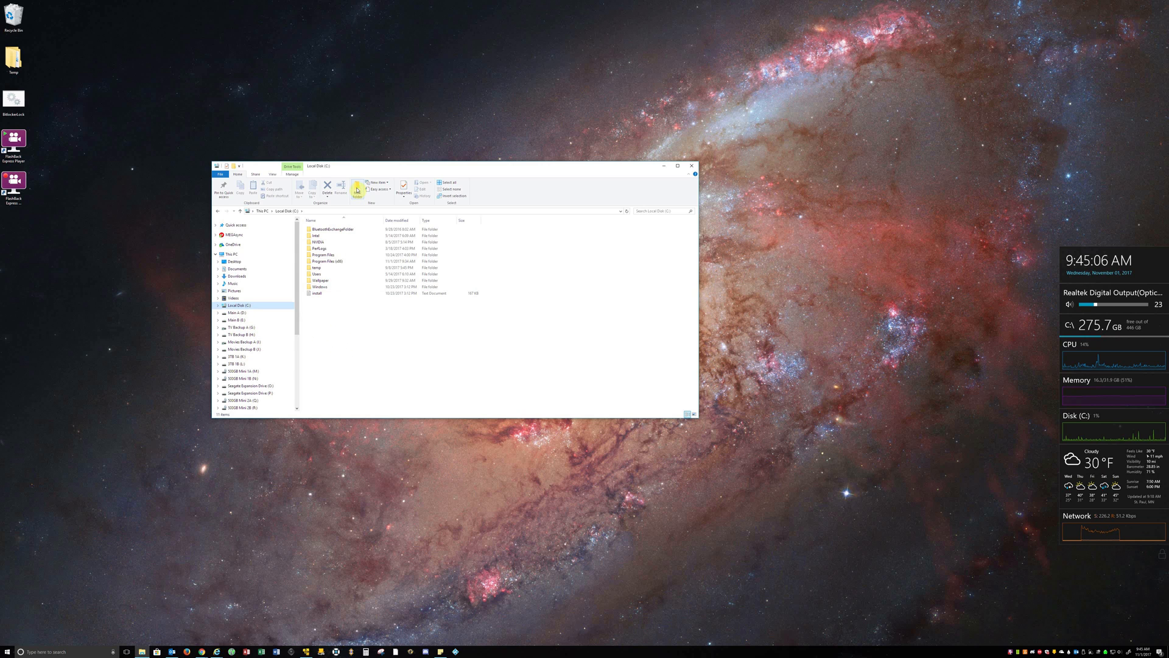
right_click(330, 326)
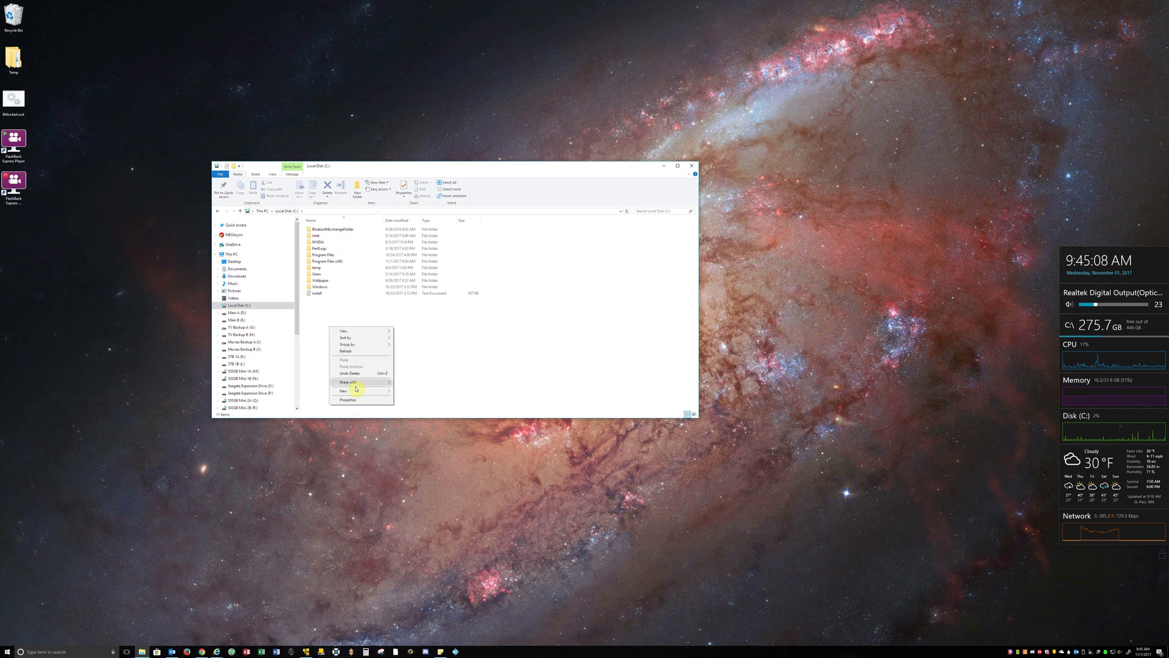
click(409, 392)
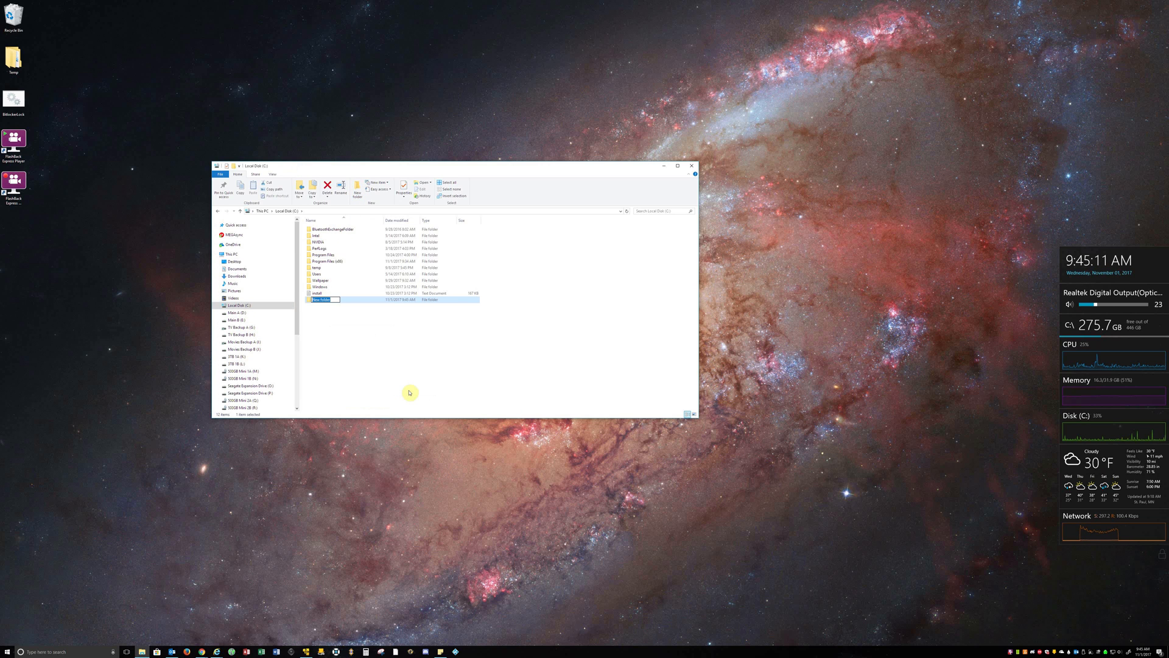
text(SHARED)
key(Return)
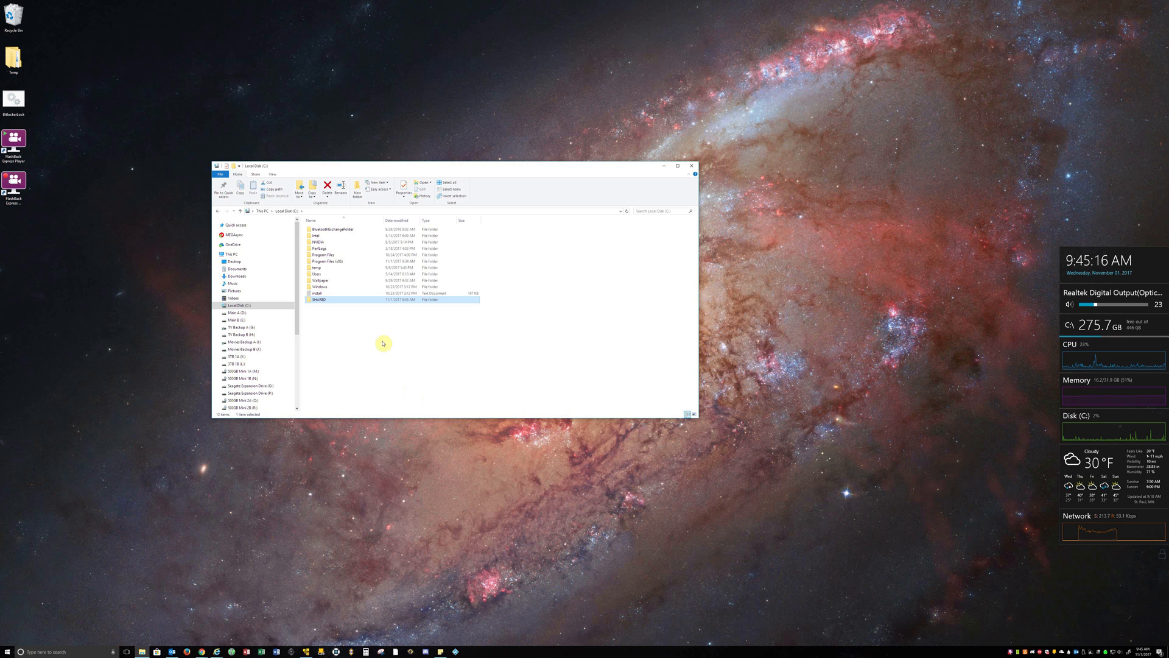
- Bring up the SHARED folder's Sharing settings from its Properties
right_click(328, 302)
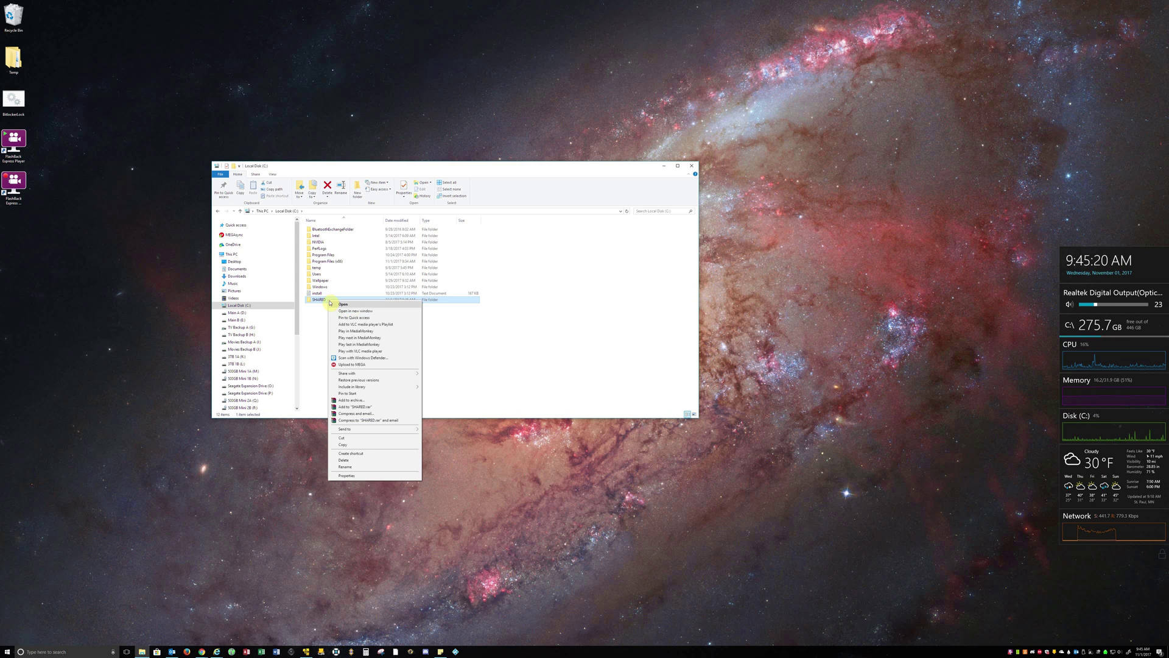
click(349, 477)
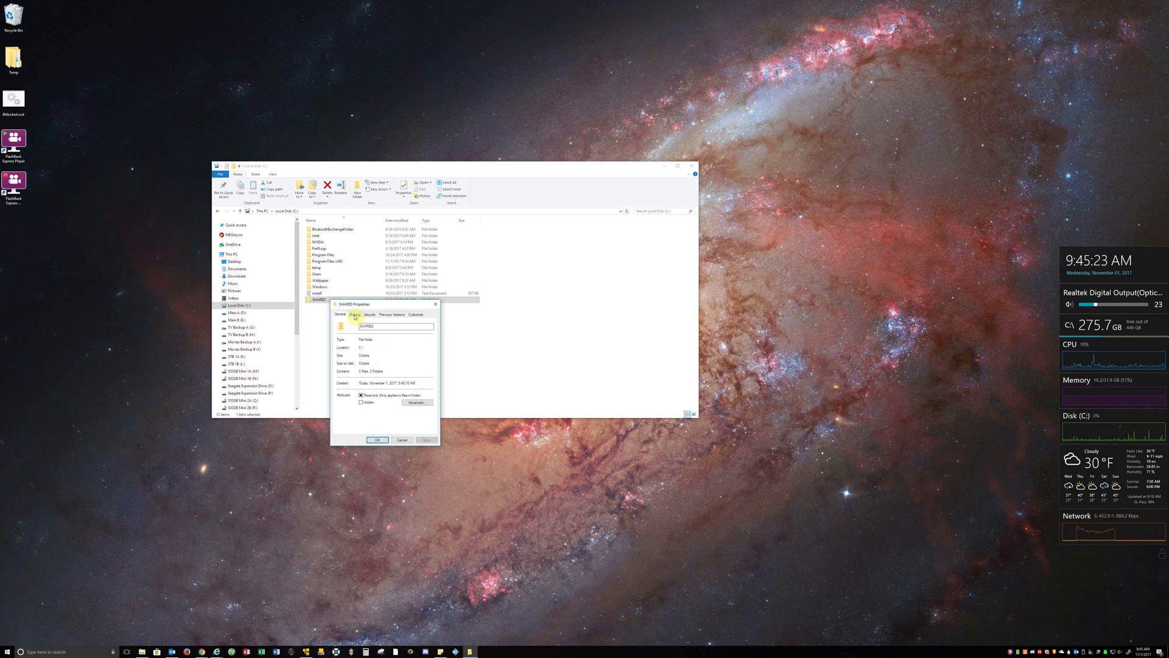
click(355, 315)
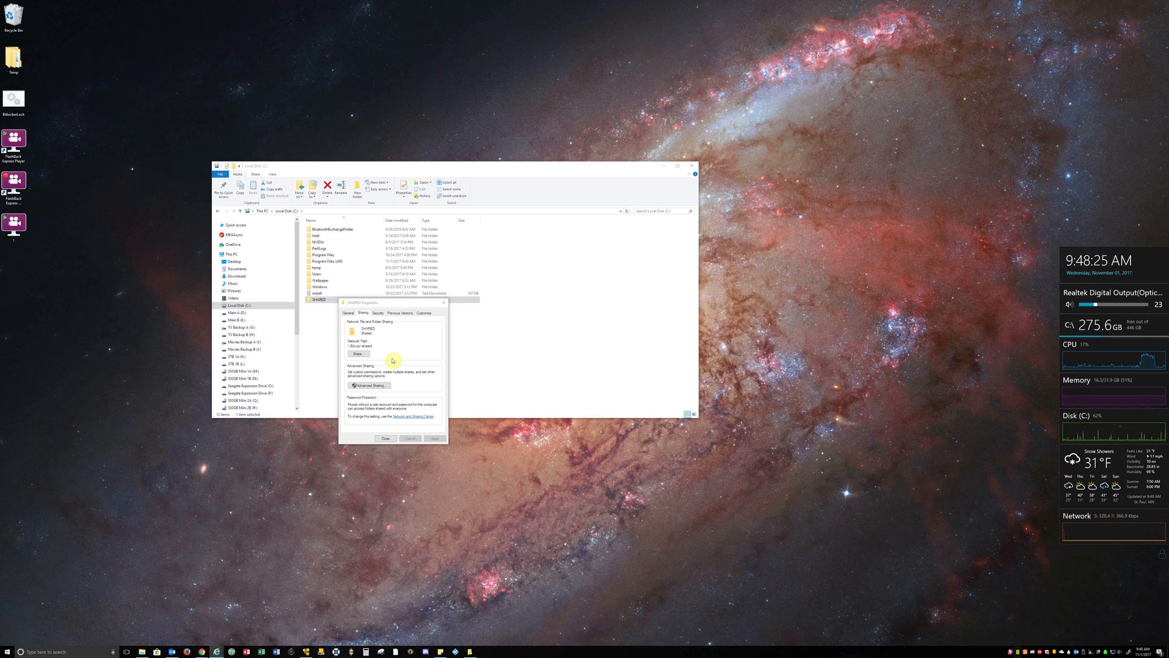
click(391, 438)
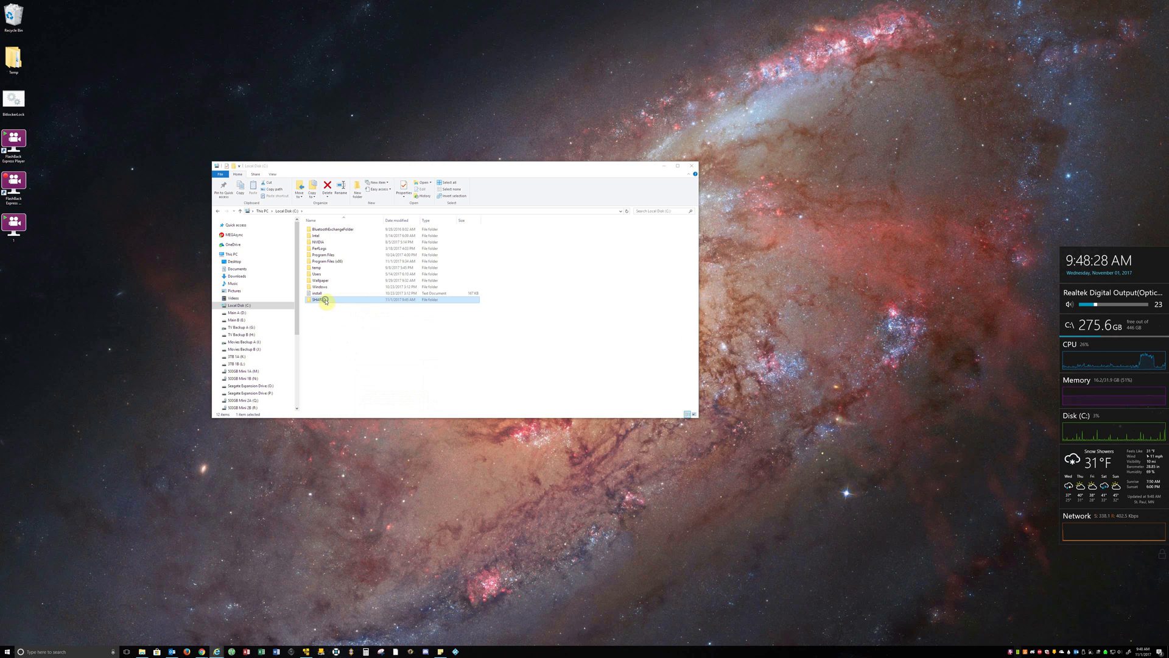
right_click(324, 299)
click(375, 476)
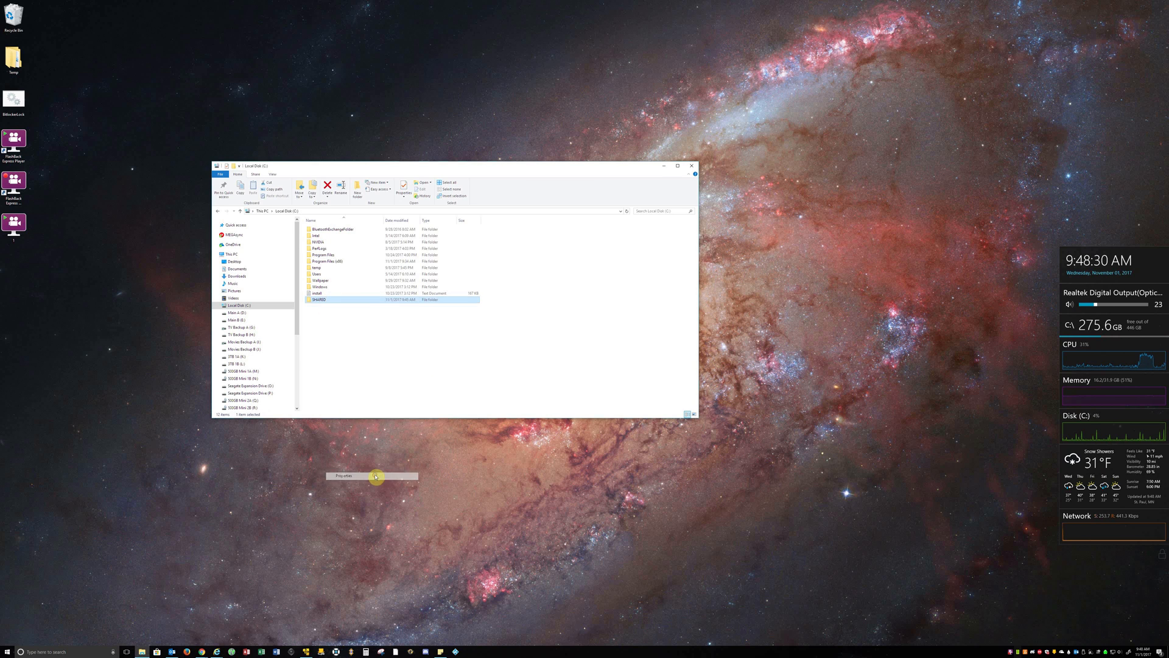
click(351, 314)
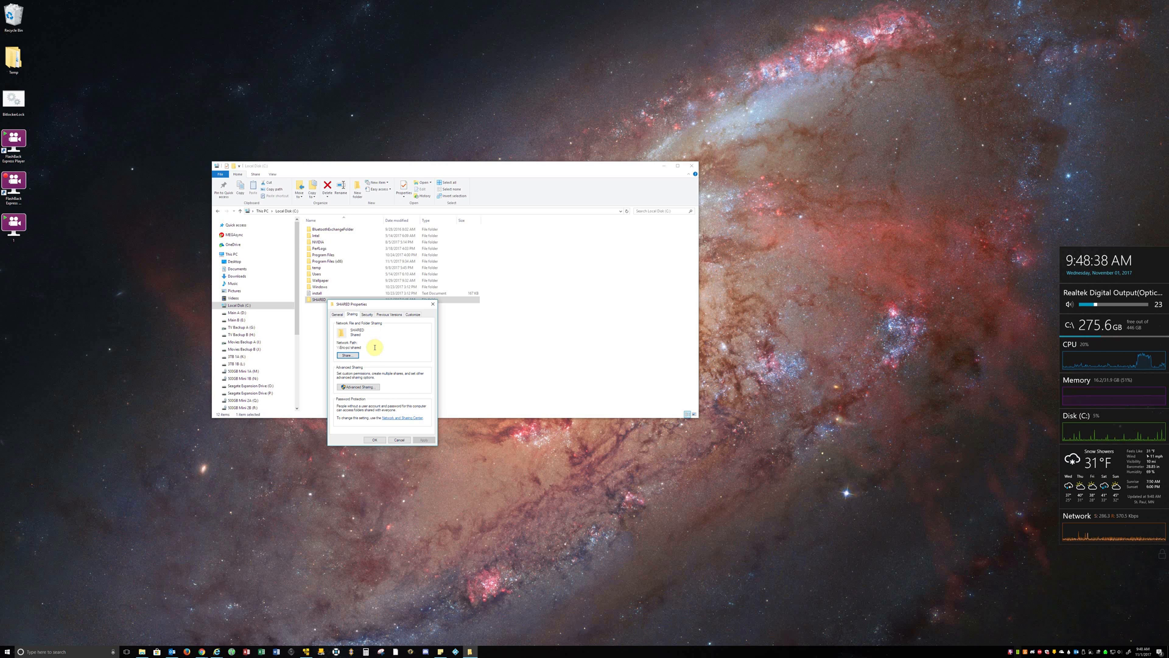
click(398, 439)
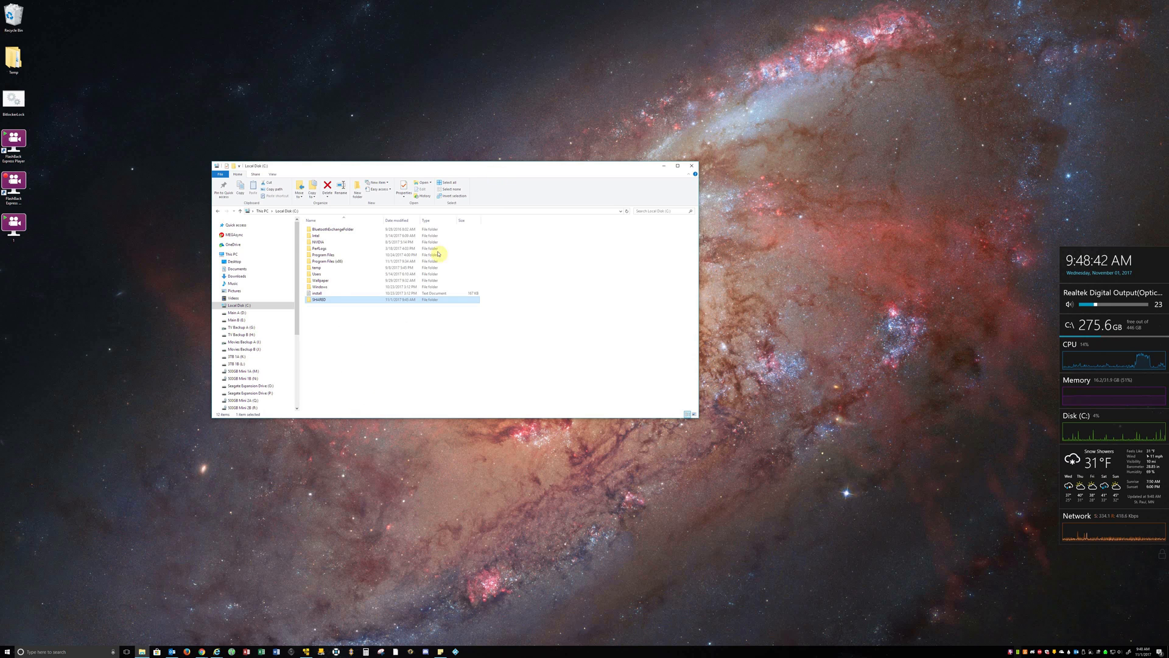
- Create a new text document inside the SHARED folder
double_click(321, 300)
right_click(339, 317)
mouse_move(373, 390)
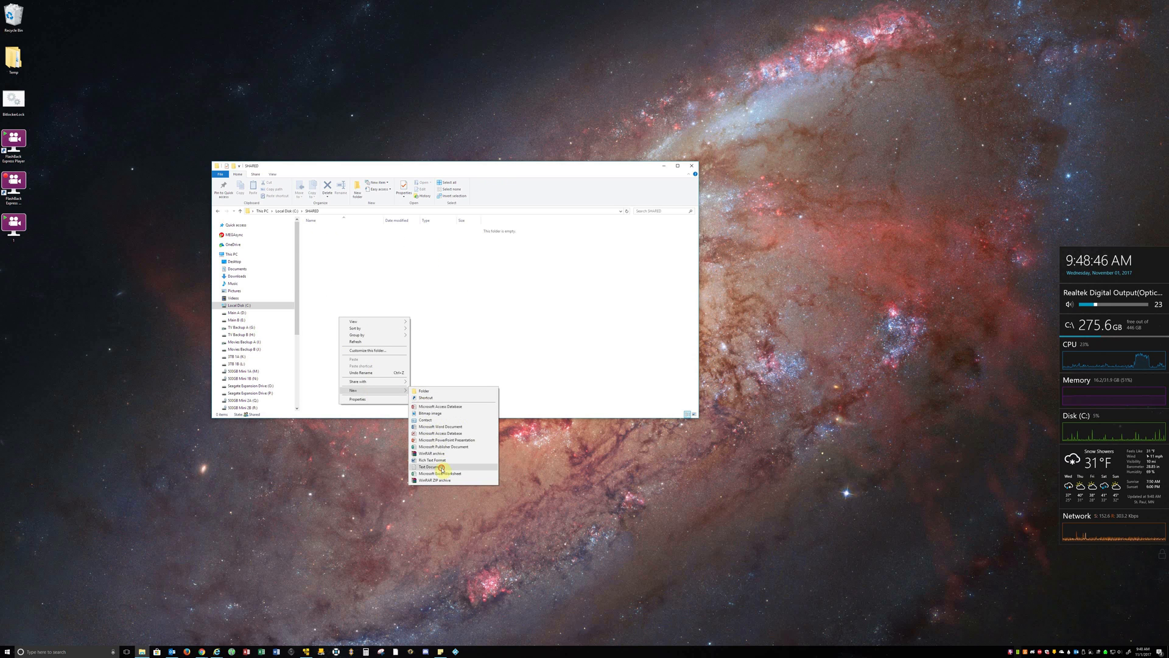
click(441, 467)
click(375, 307)
text(blahblahblah)
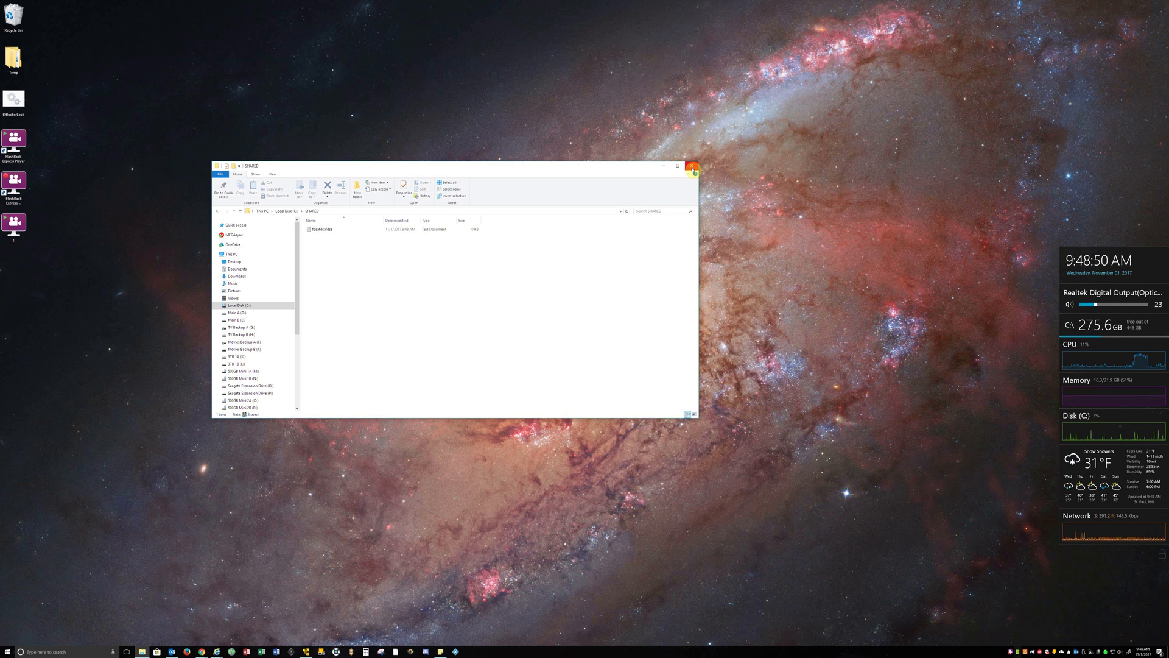
- Close File Explorer and switch to the Windows 10 virtual machine
click(693, 175)
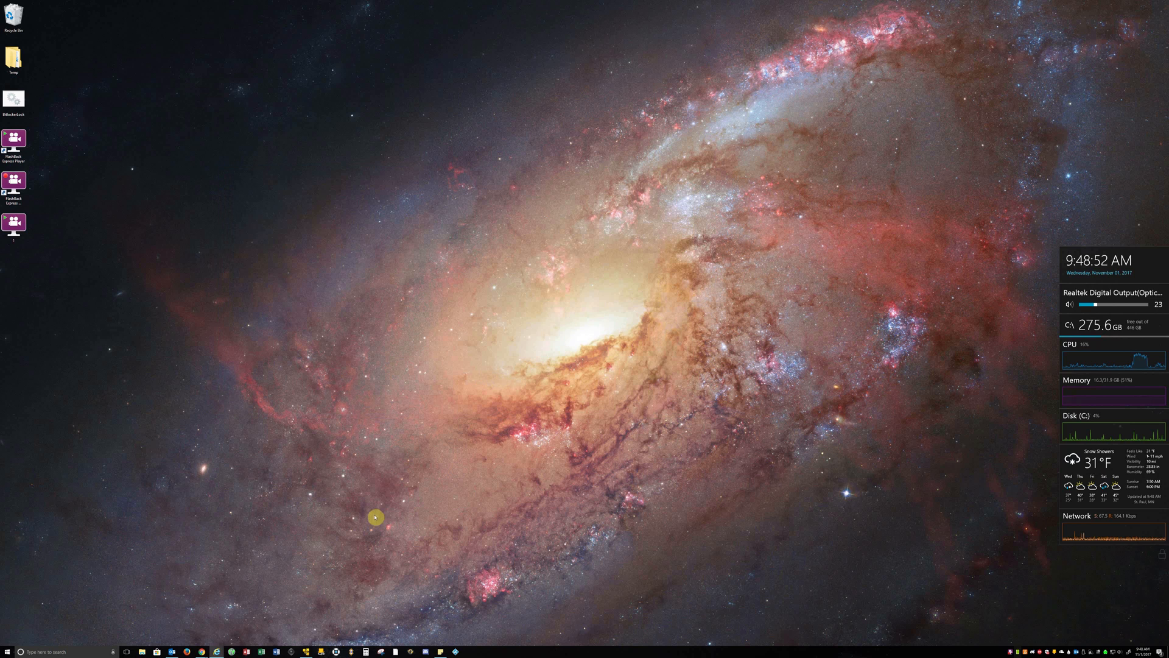
click(308, 651)
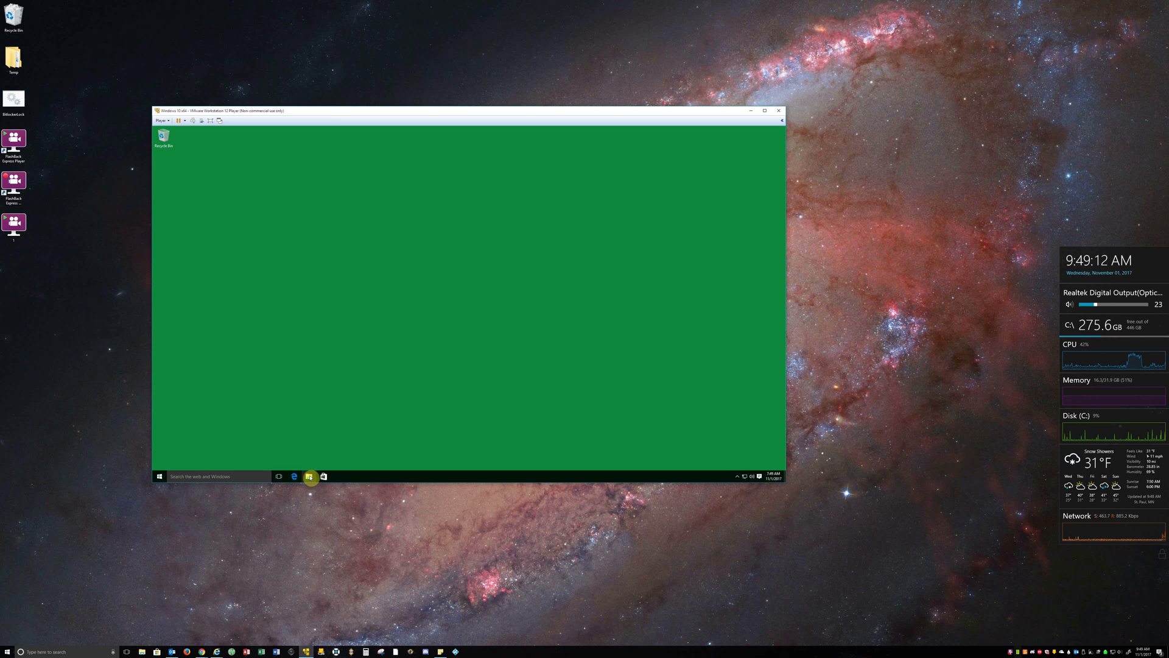
- Show This PC in the VM's File Explorer with the Computer commands ready
click(310, 476)
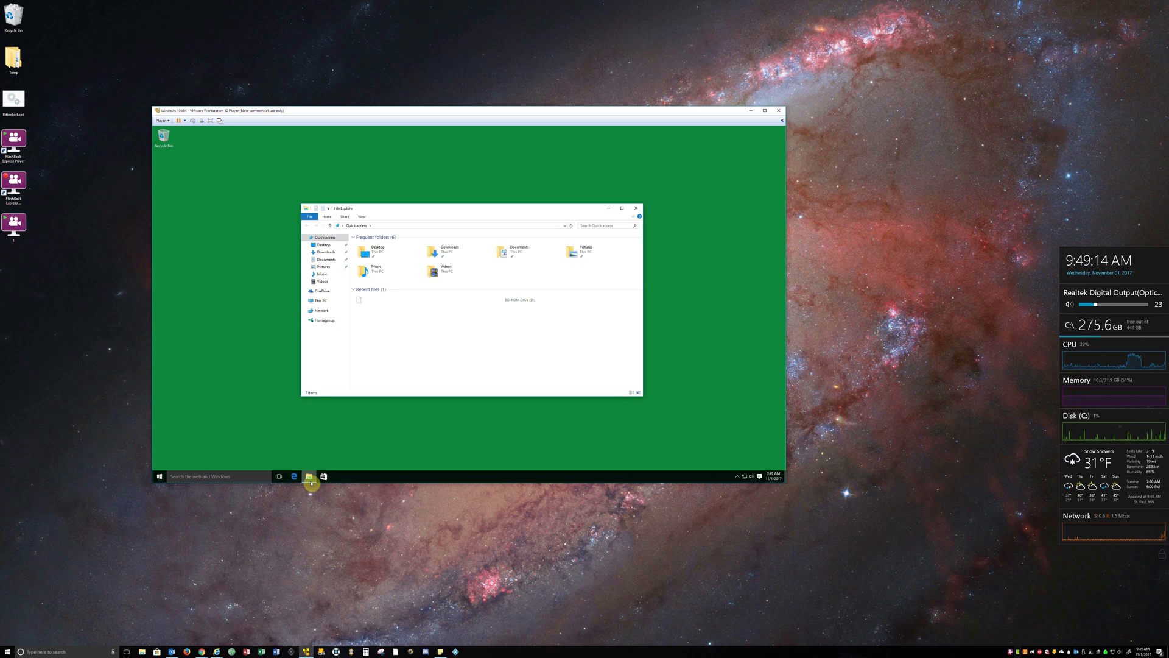
click(334, 300)
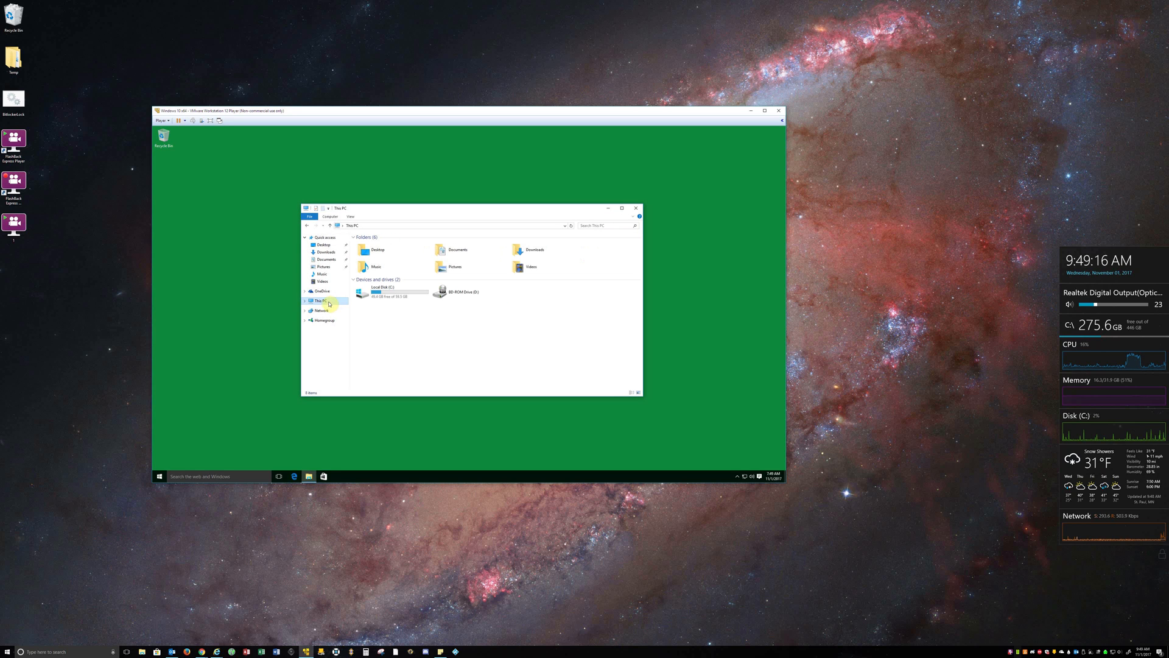
click(337, 218)
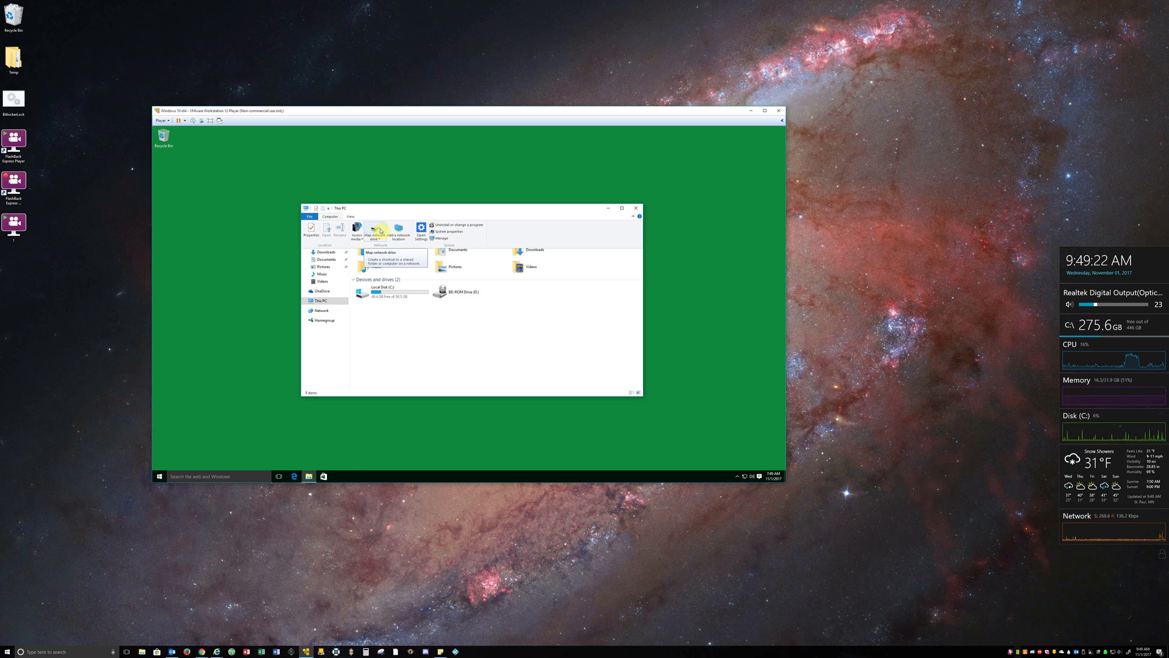
click(380, 230)
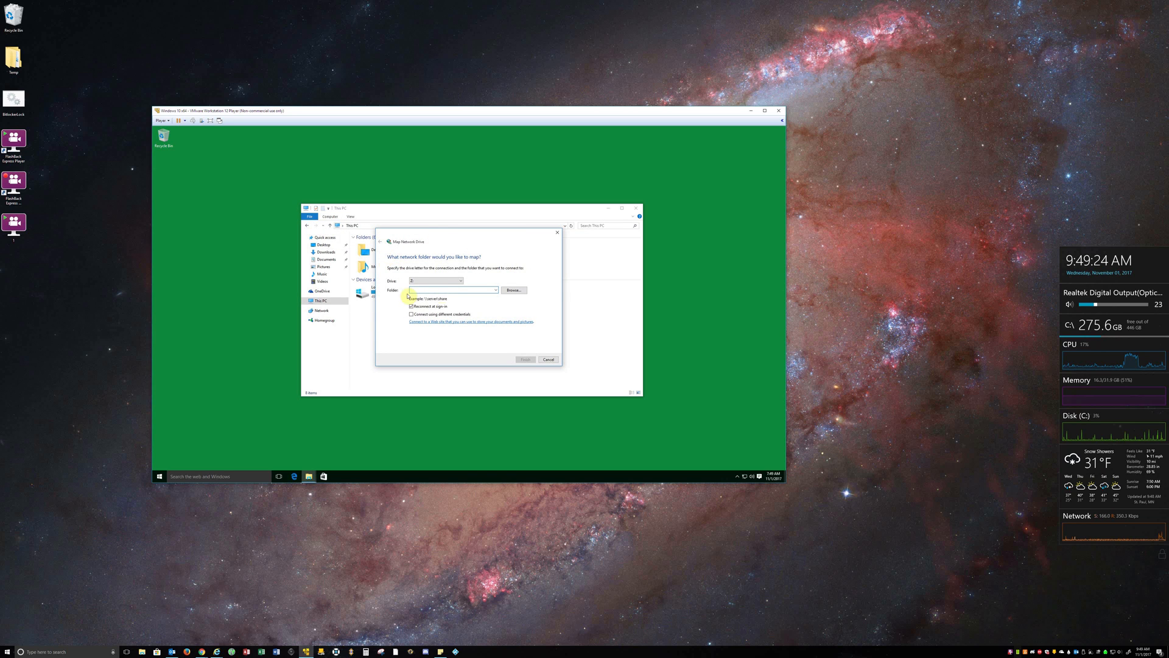
click(462, 283)
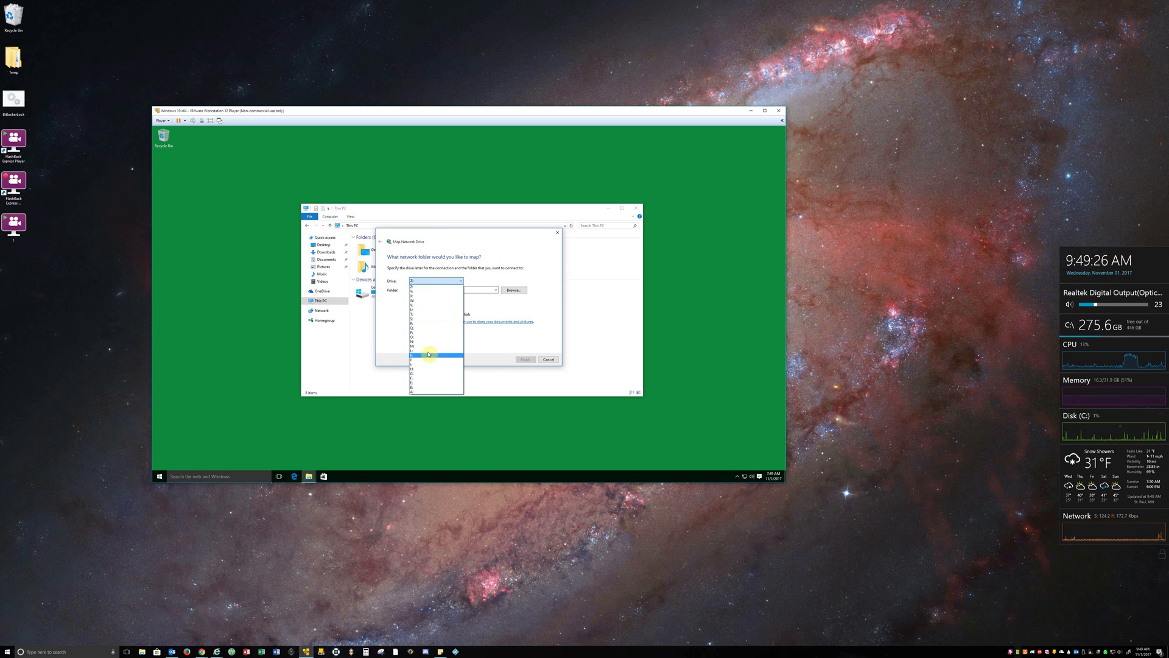
click(497, 276)
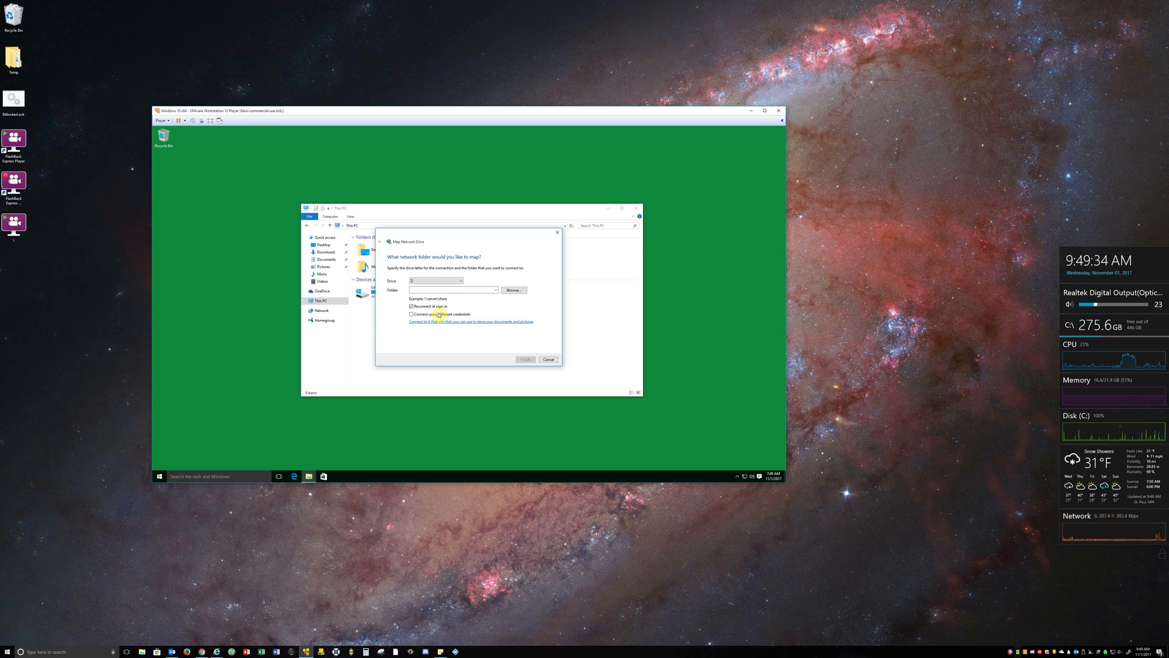
- Browse the network and choose the other computer's shared folder as the Z: target
click(522, 291)
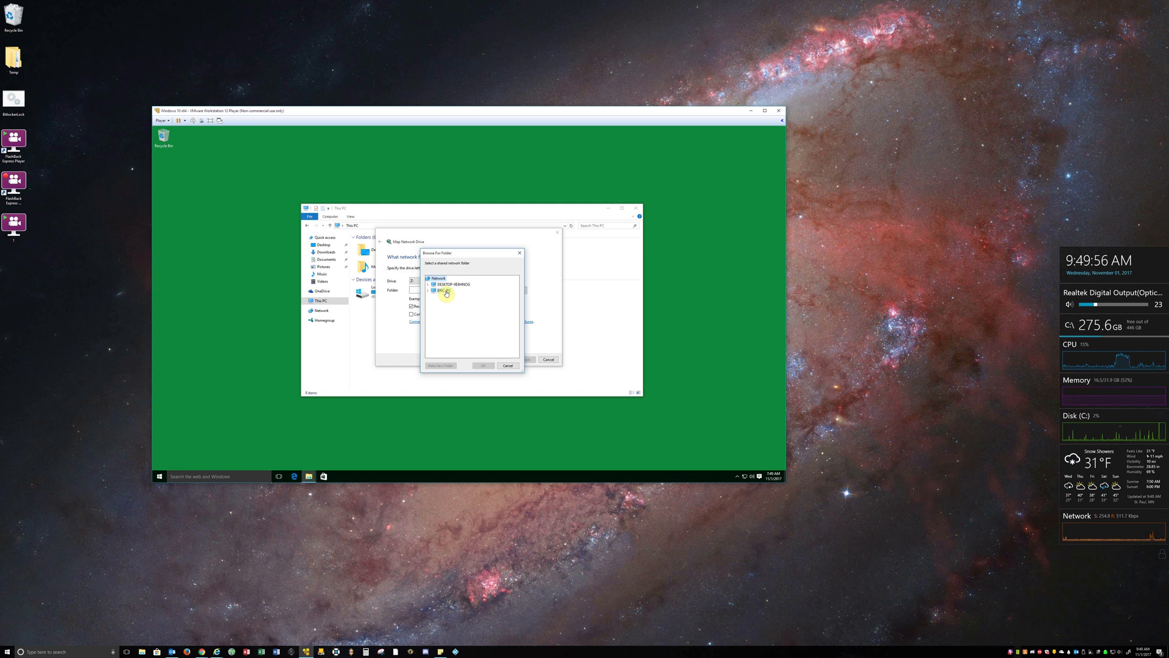
double_click(443, 294)
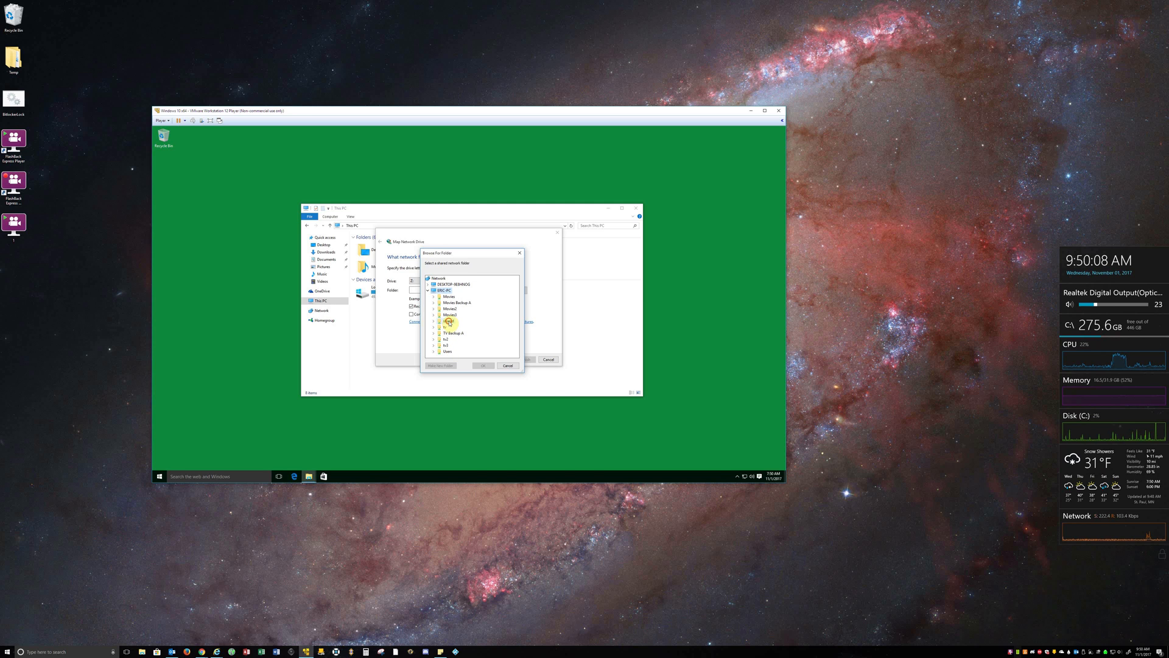
click(449, 322)
click(481, 366)
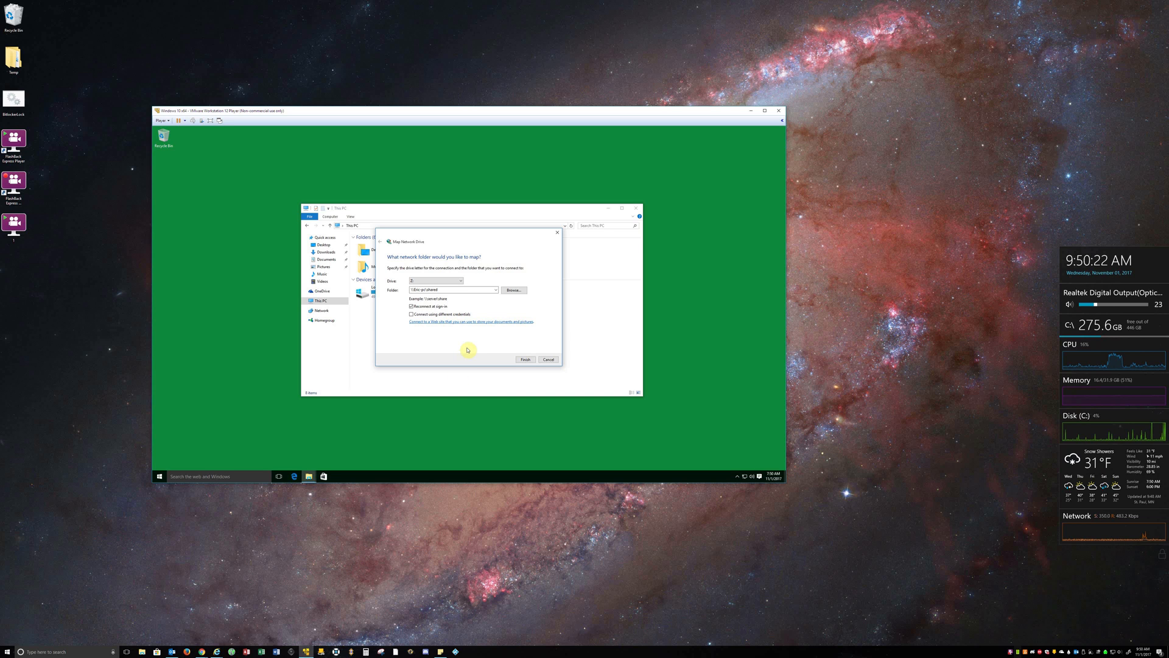
- Finish mapping the shared folder as Z: and check its text file
click(530, 360)
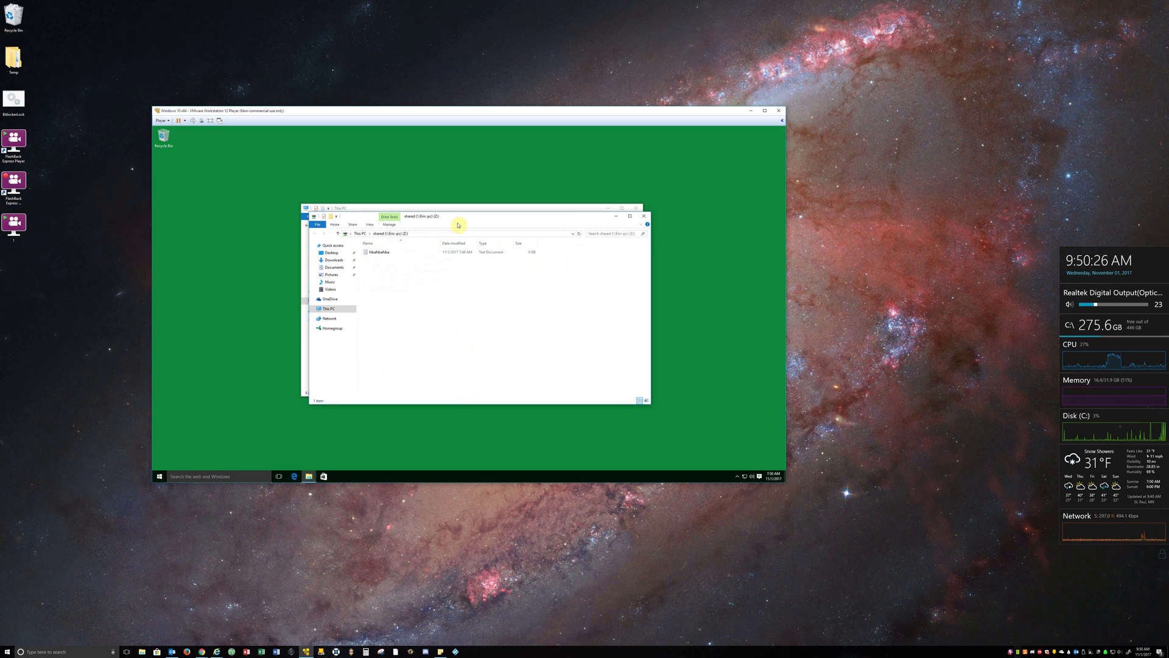
drag(470, 220, 506, 255)
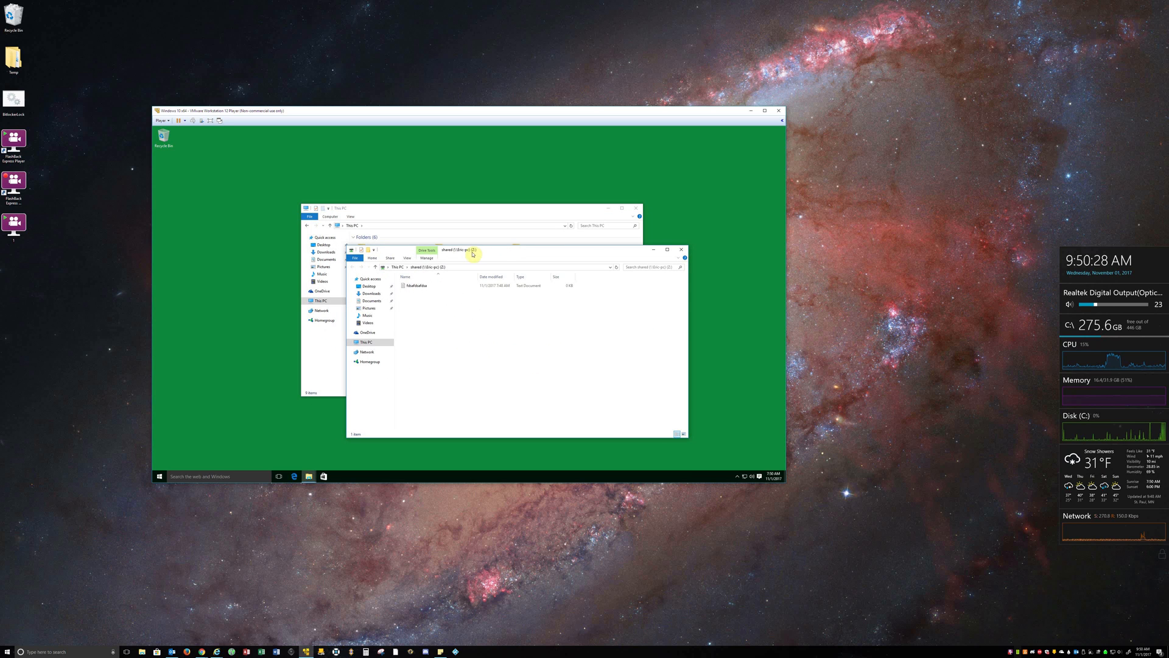
click(423, 287)
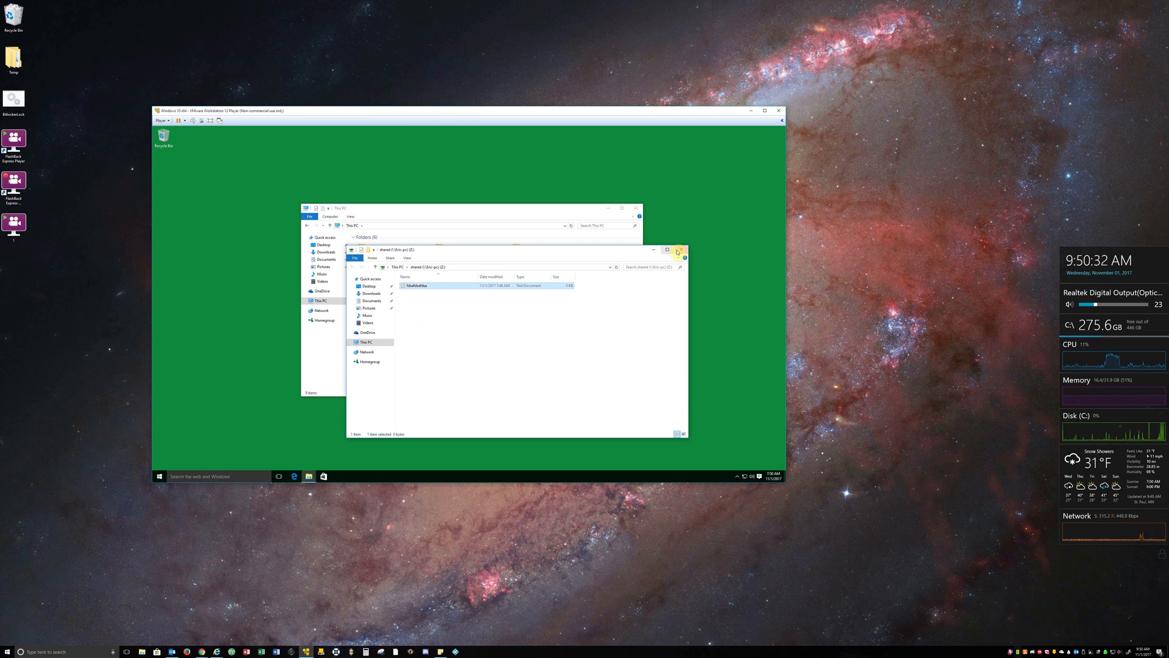
- Close the Z: drive and This PC Explorer windows
click(680, 249)
click(631, 212)
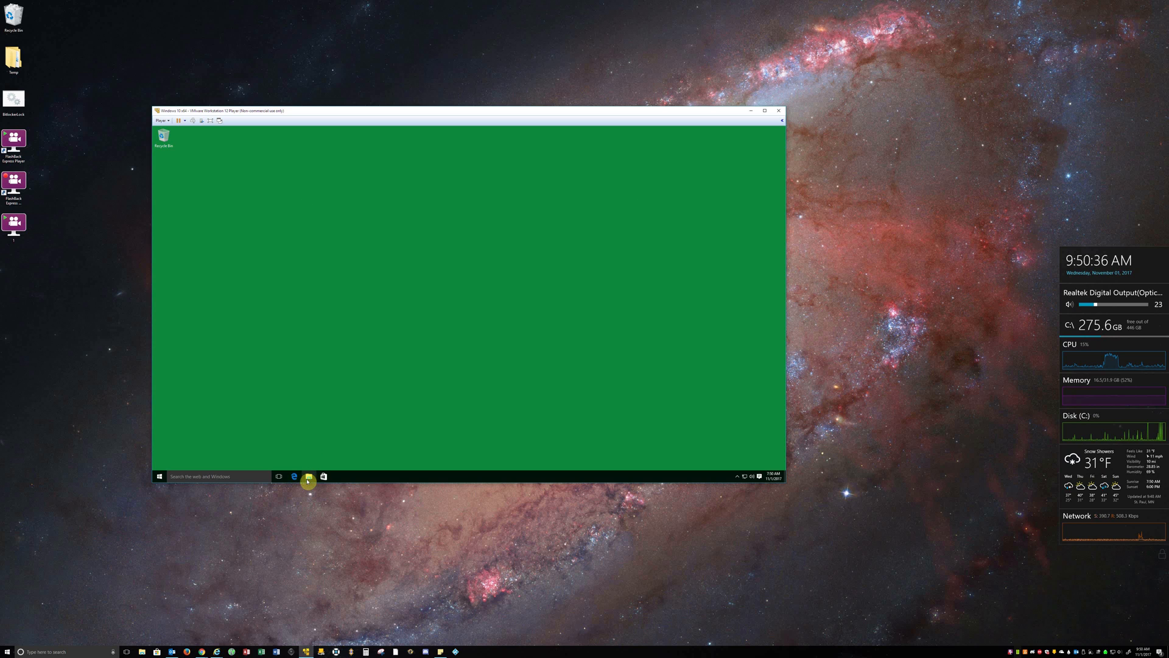
- Reopen the mapped shared (Z:) drive from This PC to see its text document
click(308, 476)
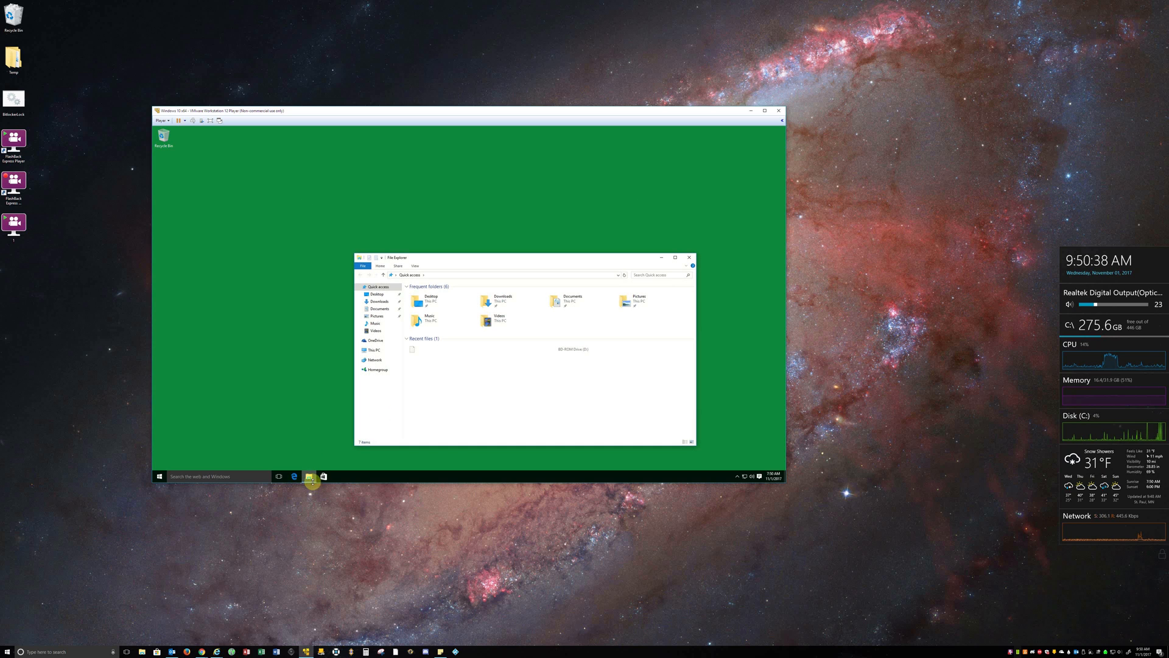
click(375, 351)
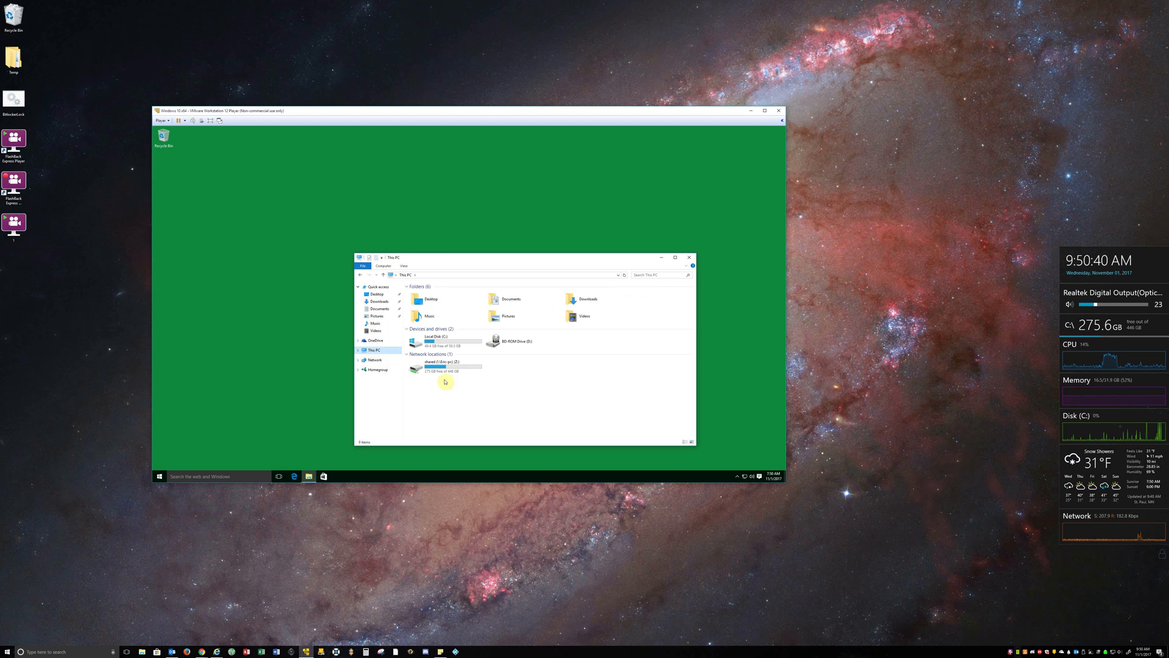
click(444, 369)
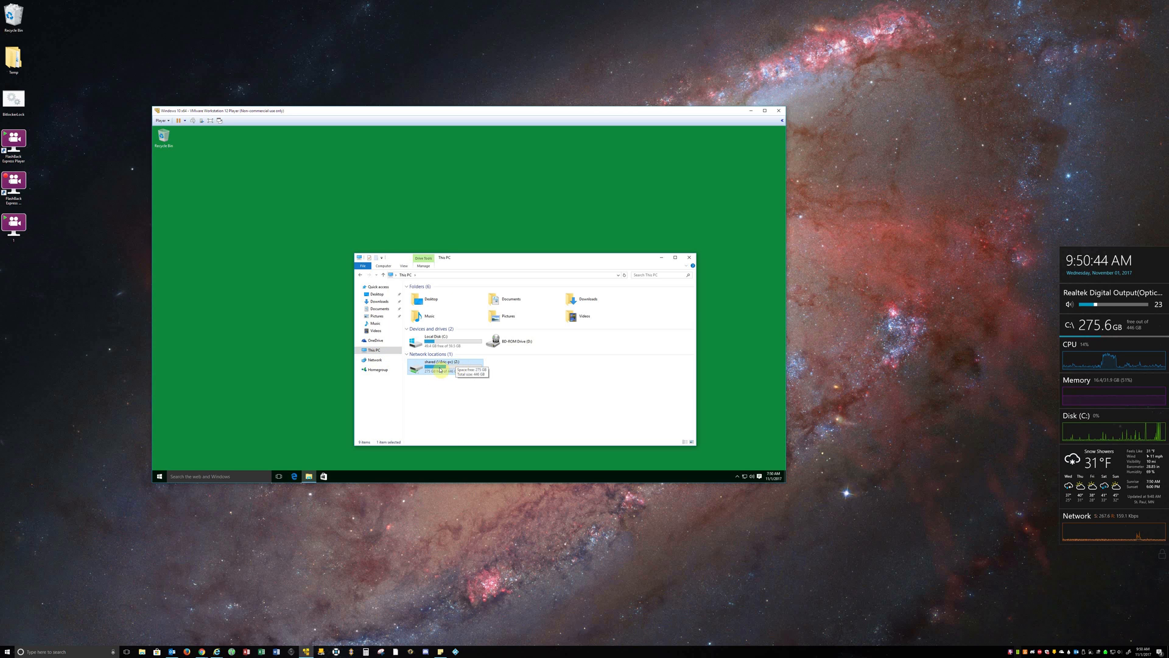
double_click(437, 367)
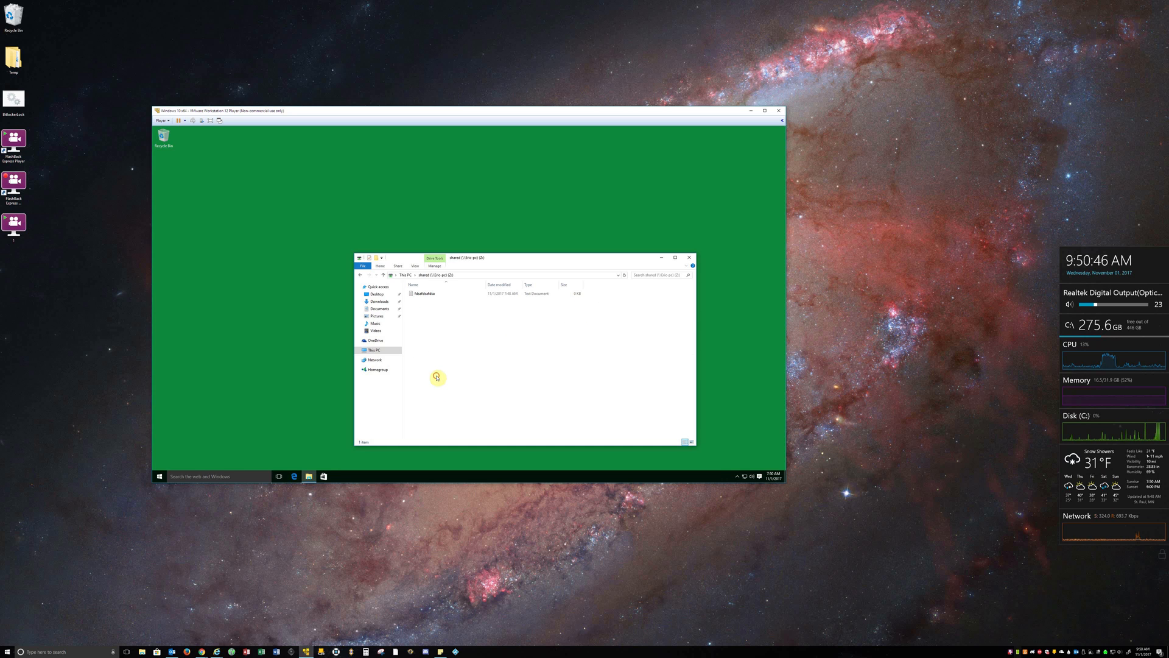
- Create a new text document with the default name in the empty area of the Z: drive
right_click(458, 360)
click(442, 349)
right_click(444, 341)
mouse_move(469, 399)
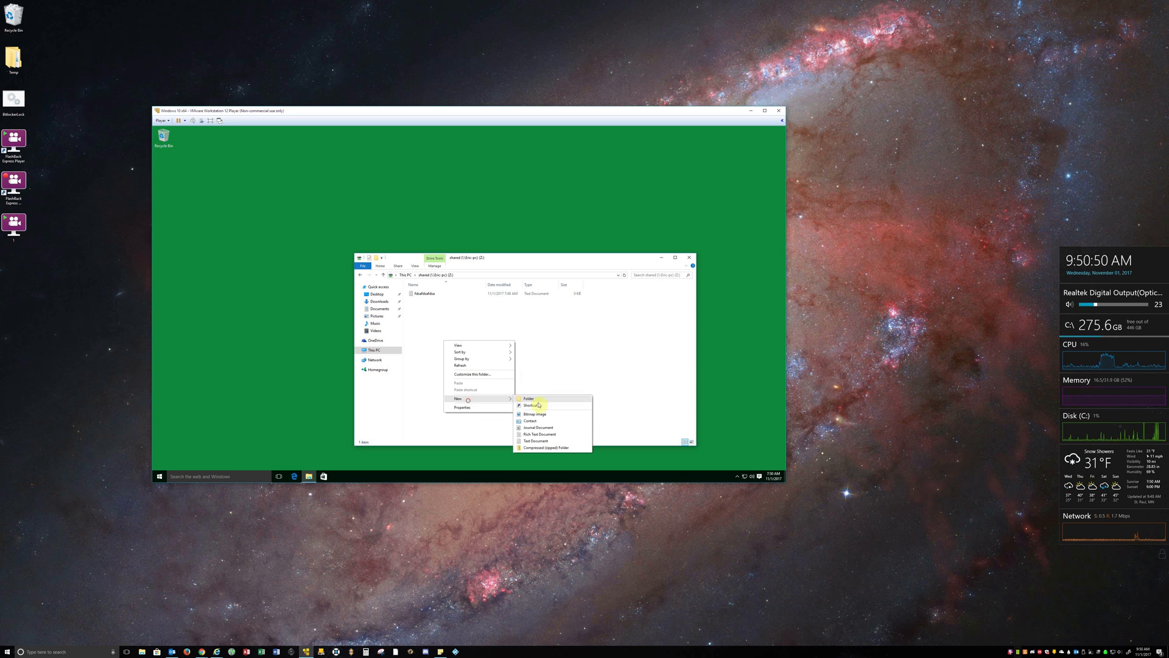
click(536, 440)
text(fdsafsafd)
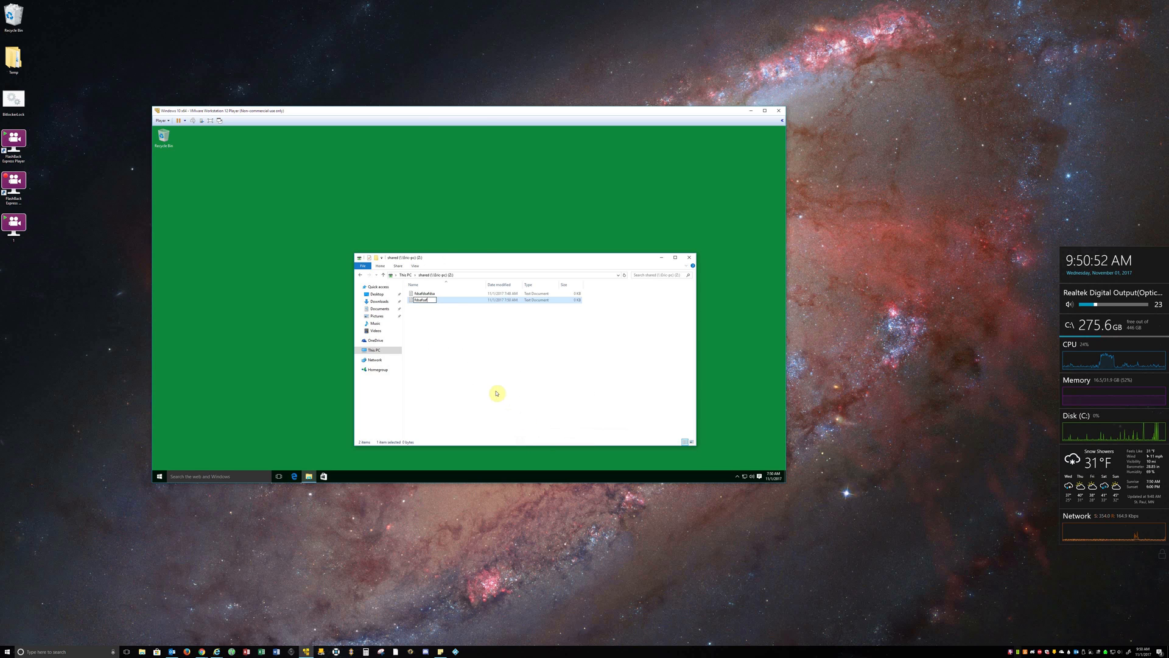
key(Return)
click(495, 393)
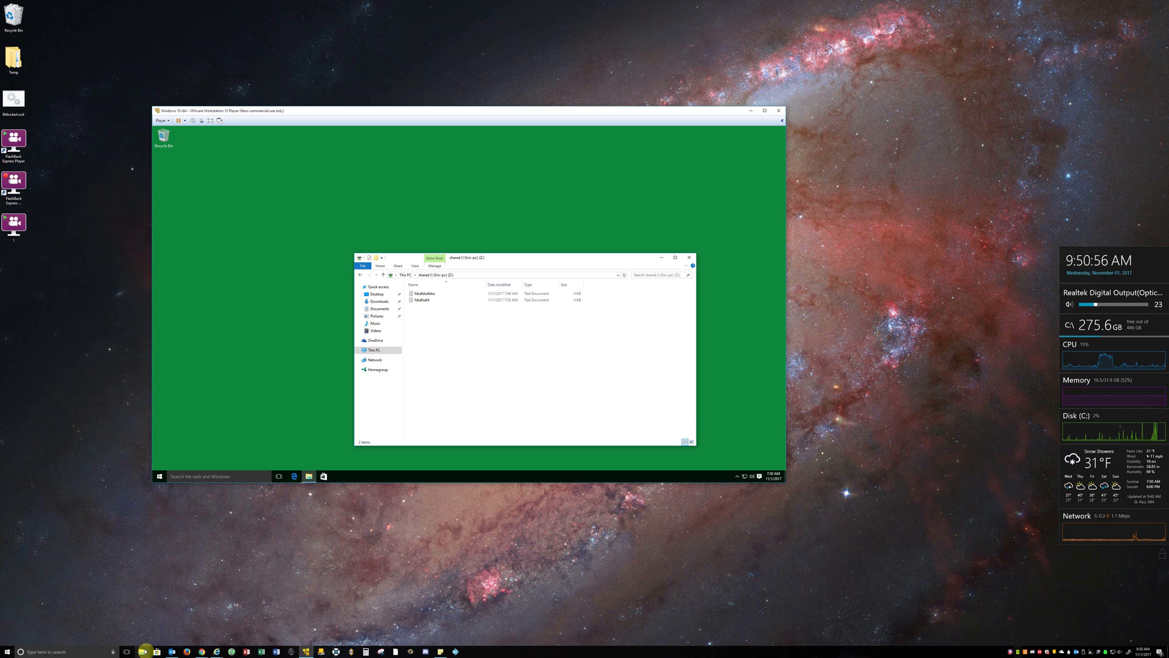
- On the host, browse This PC > Local Disk (C:) > SHARED and select the newly created text file
click(143, 650)
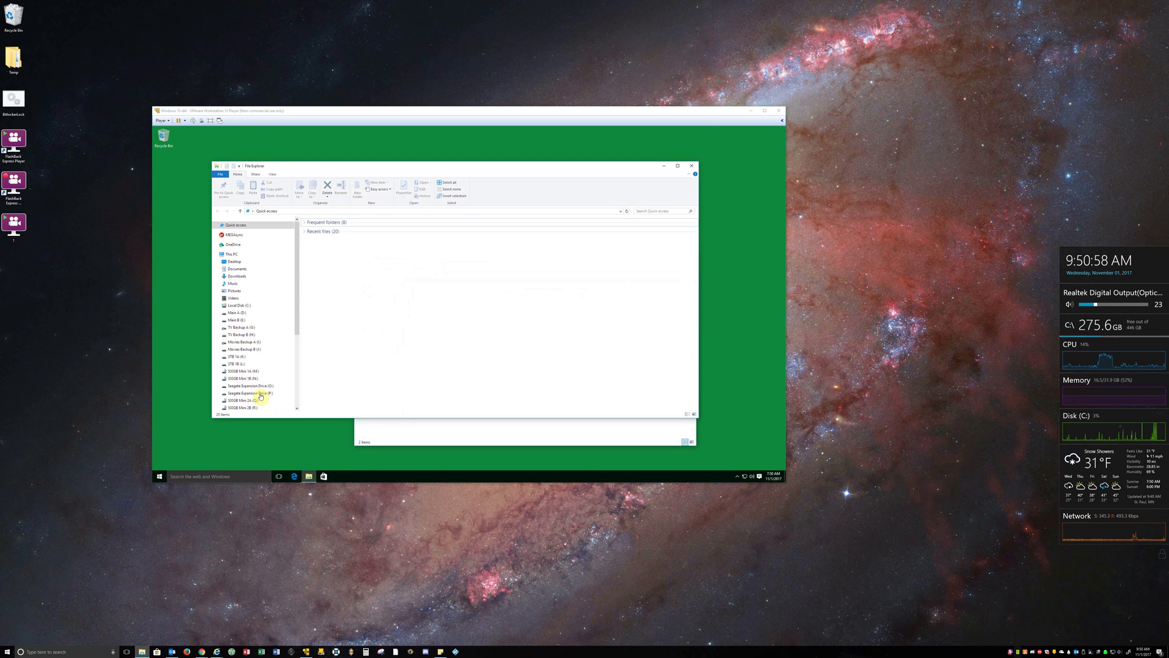
click(232, 254)
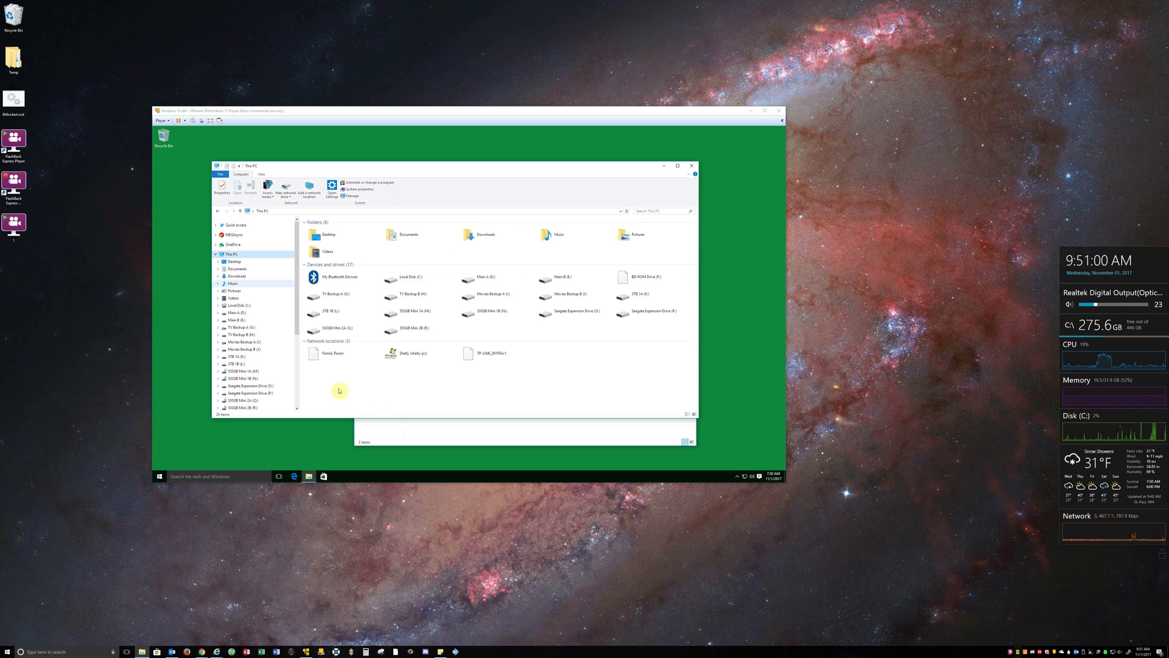
double_click(402, 278)
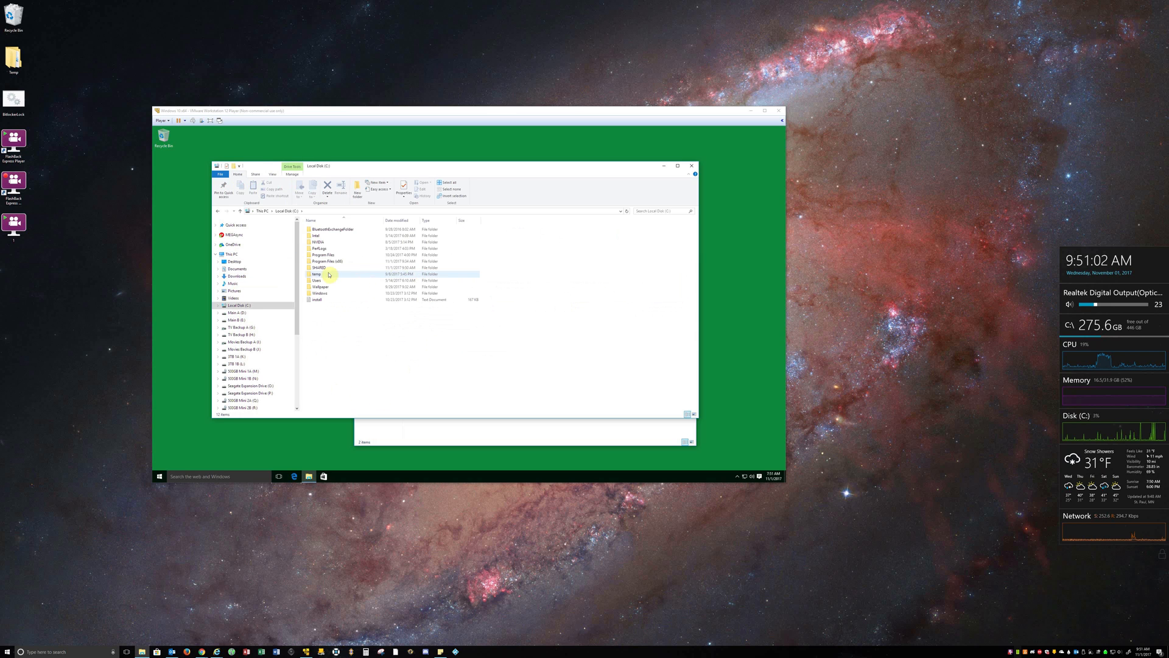
double_click(321, 268)
click(320, 236)
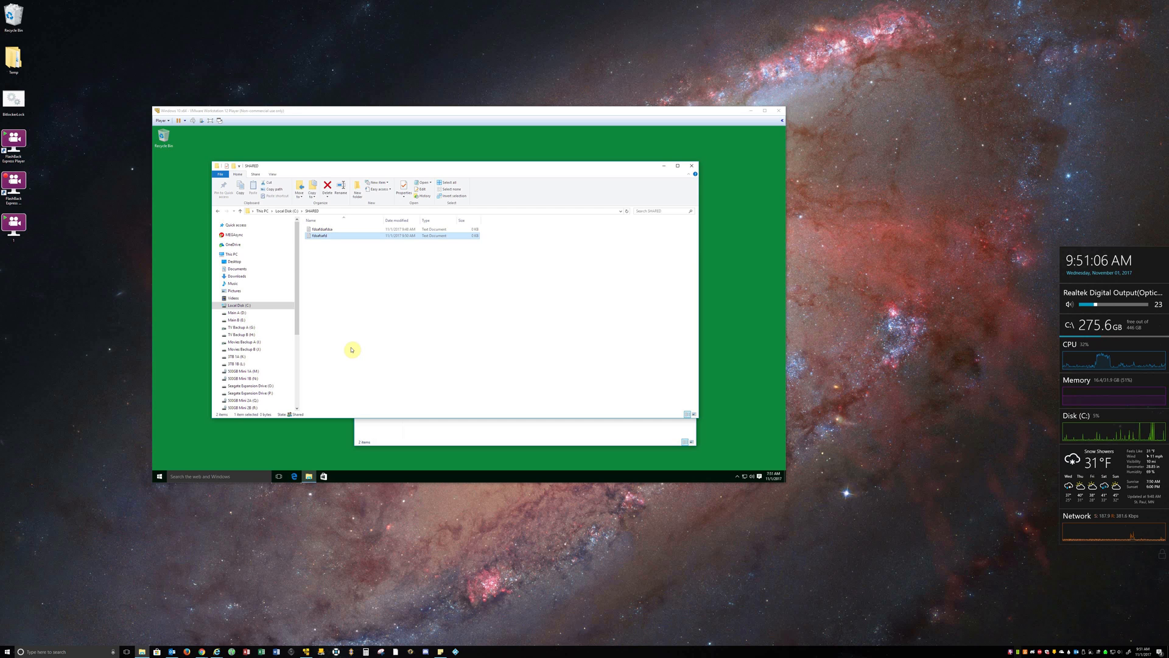
- Close the host's SHARED window and move the VM's Z: drive window up and left
click(691, 166)
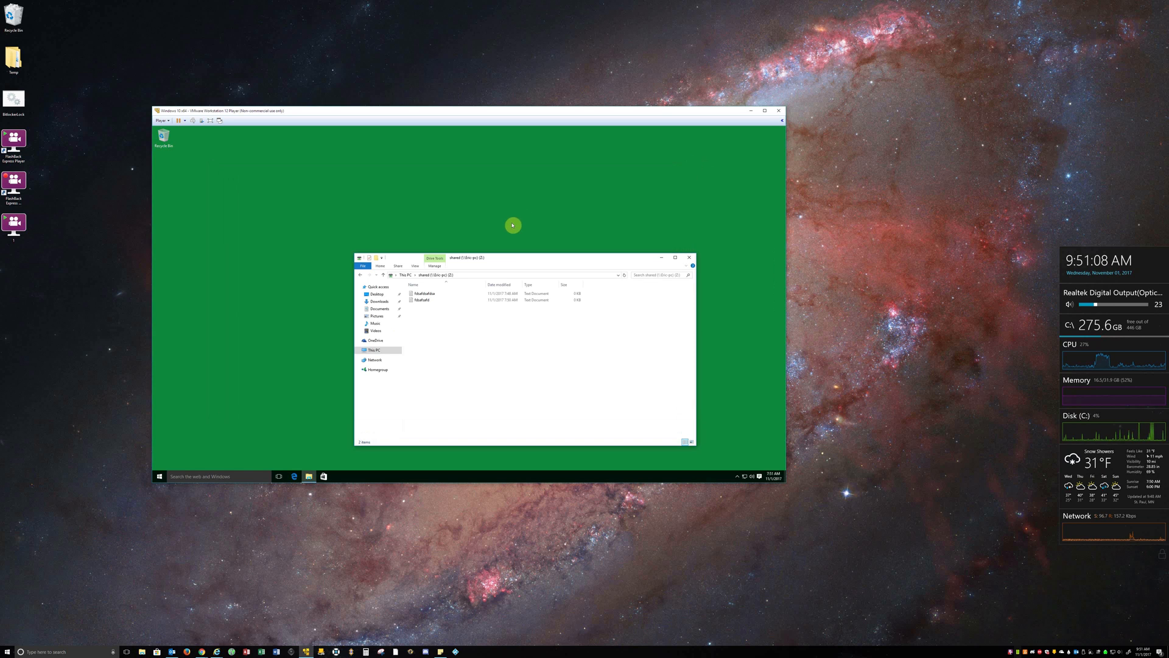
drag(514, 258, 446, 221)
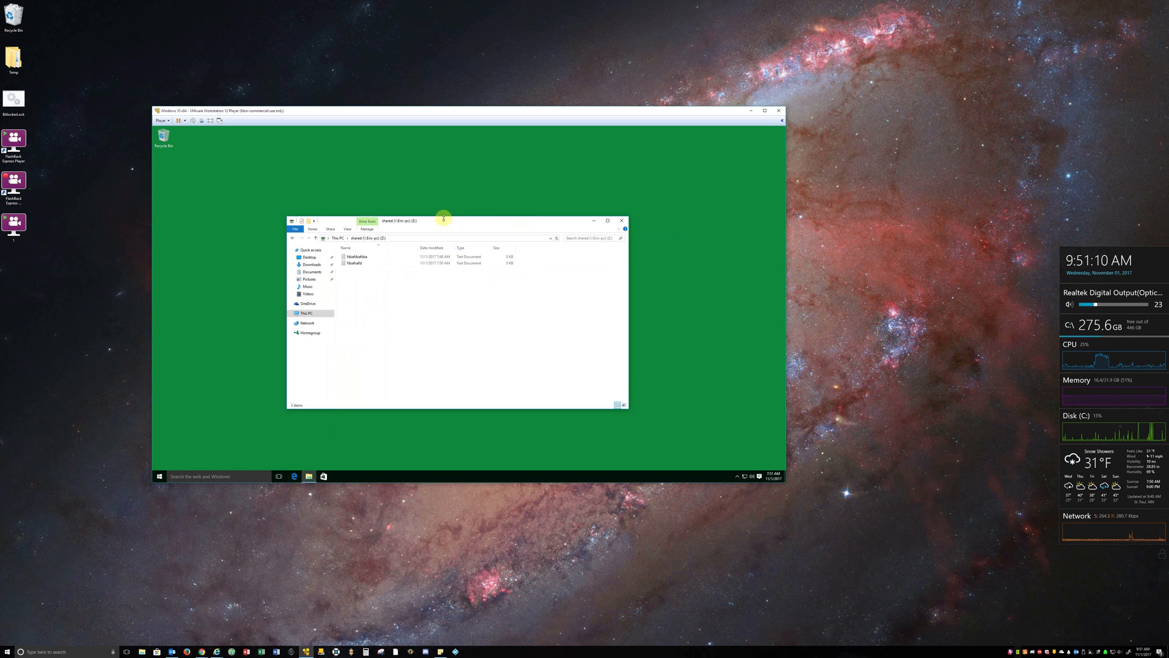